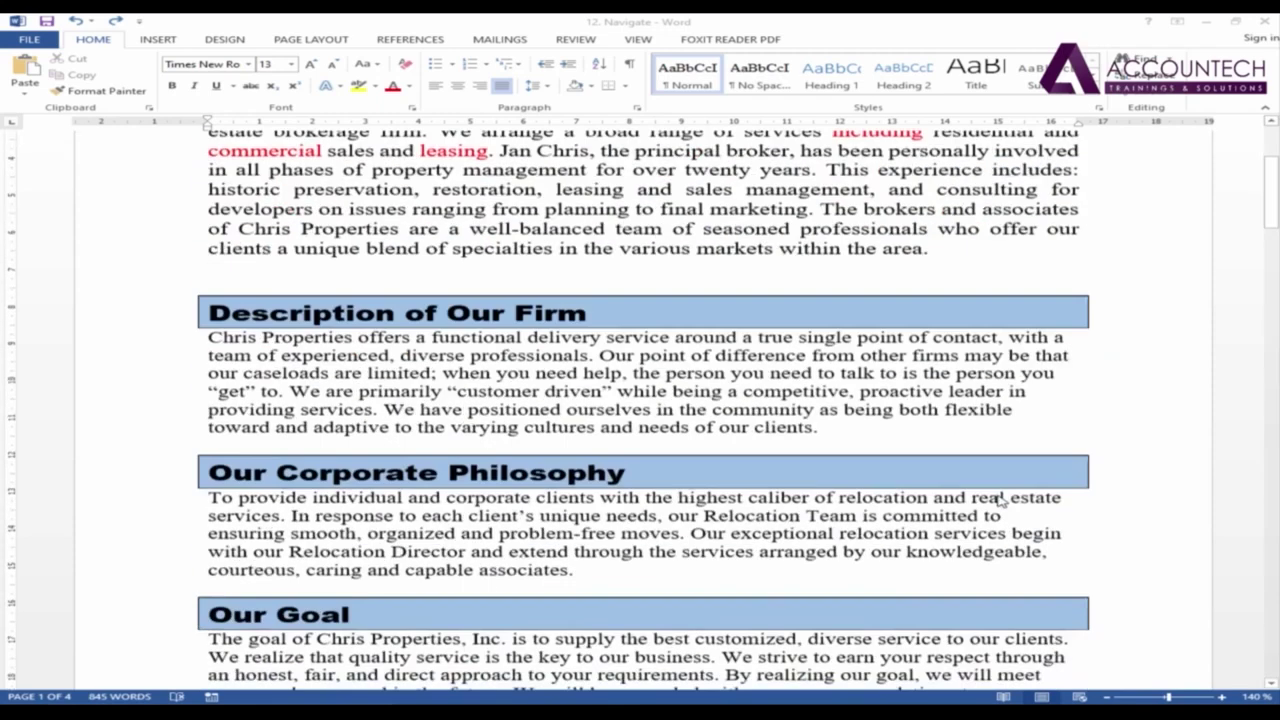
- Set the shading fill of the "About Us" heading paragraph to No Color
scroll(897, 569, "up", 5)
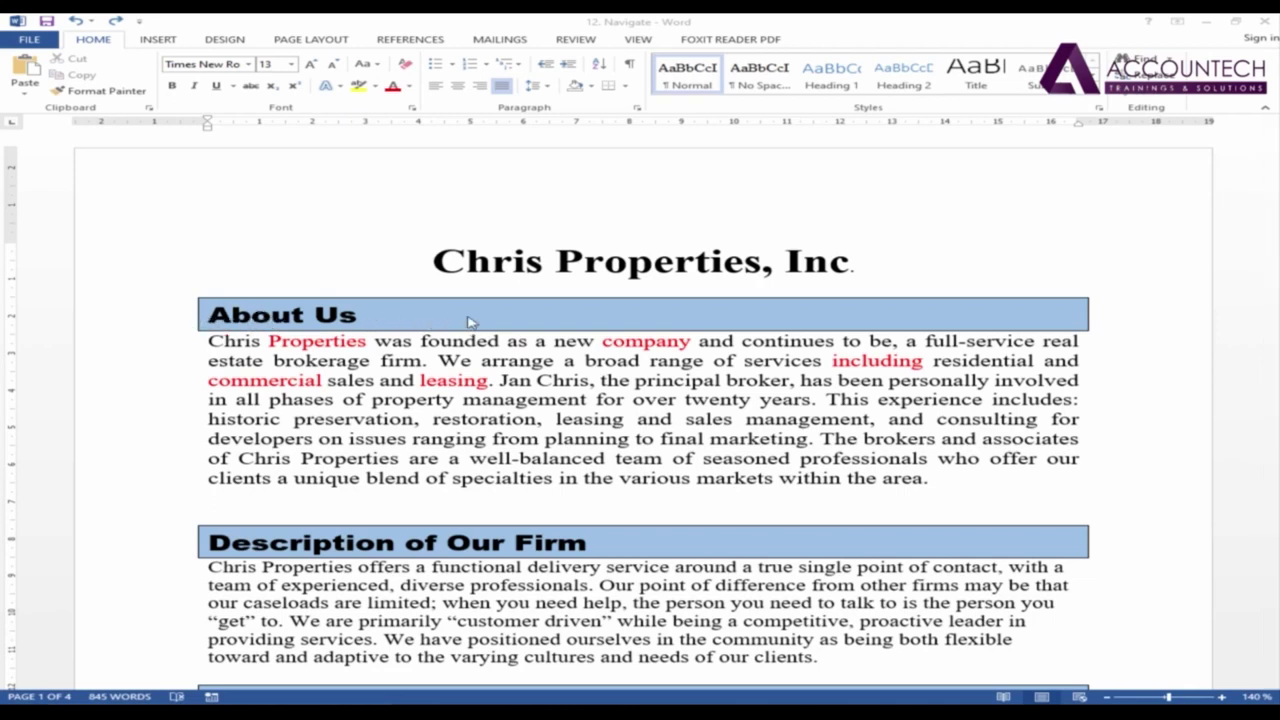
left_click(564, 380)
left_click_drag(427, 317, 177, 317)
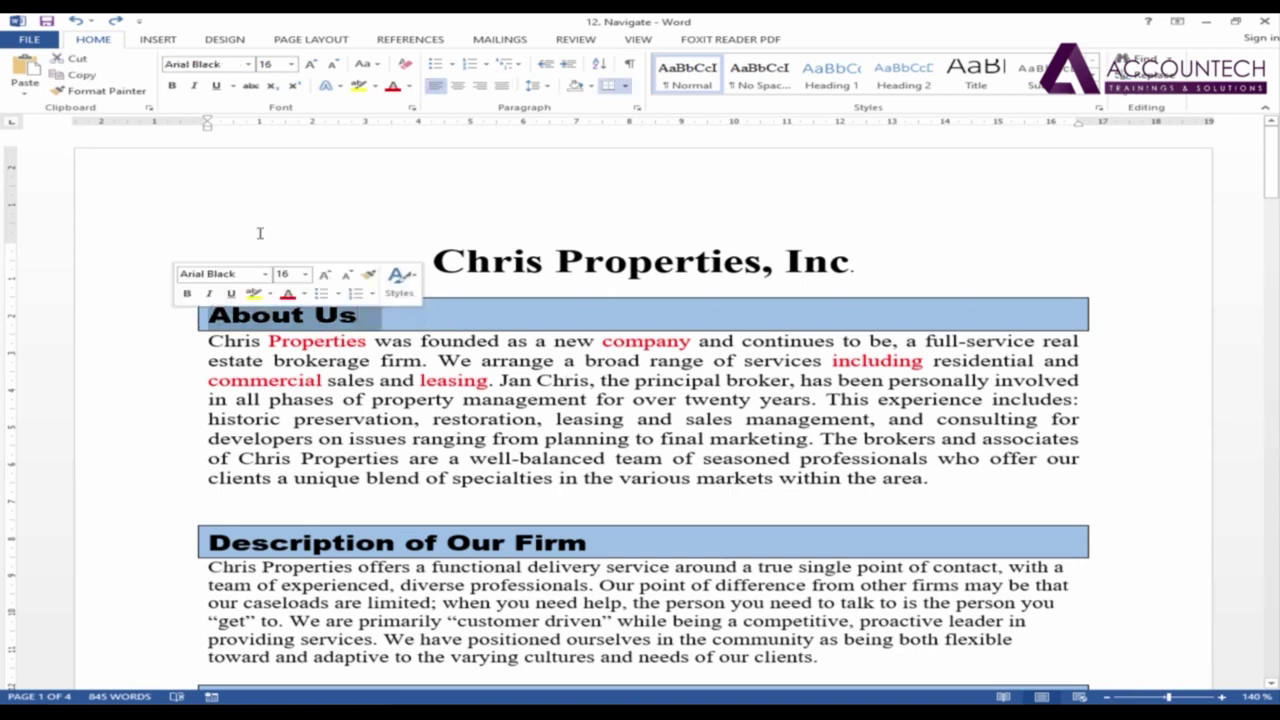
left_click(610, 88)
left_click(623, 87)
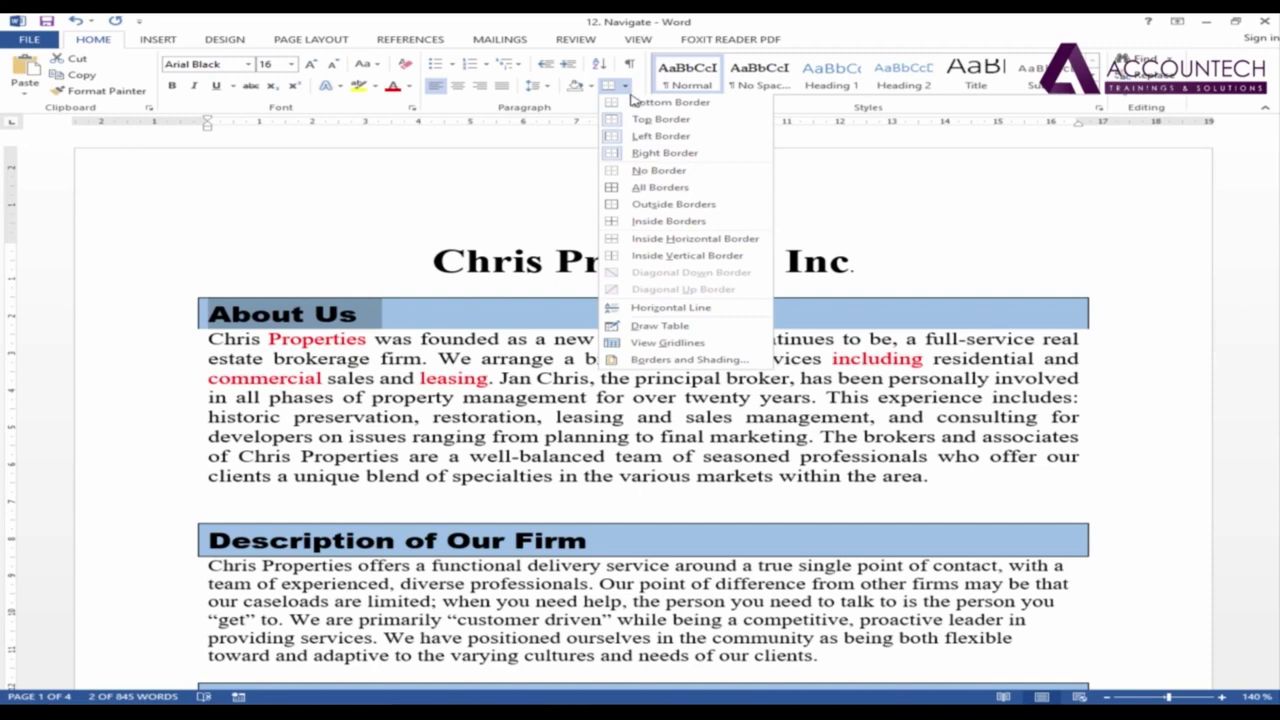
left_click(673, 362)
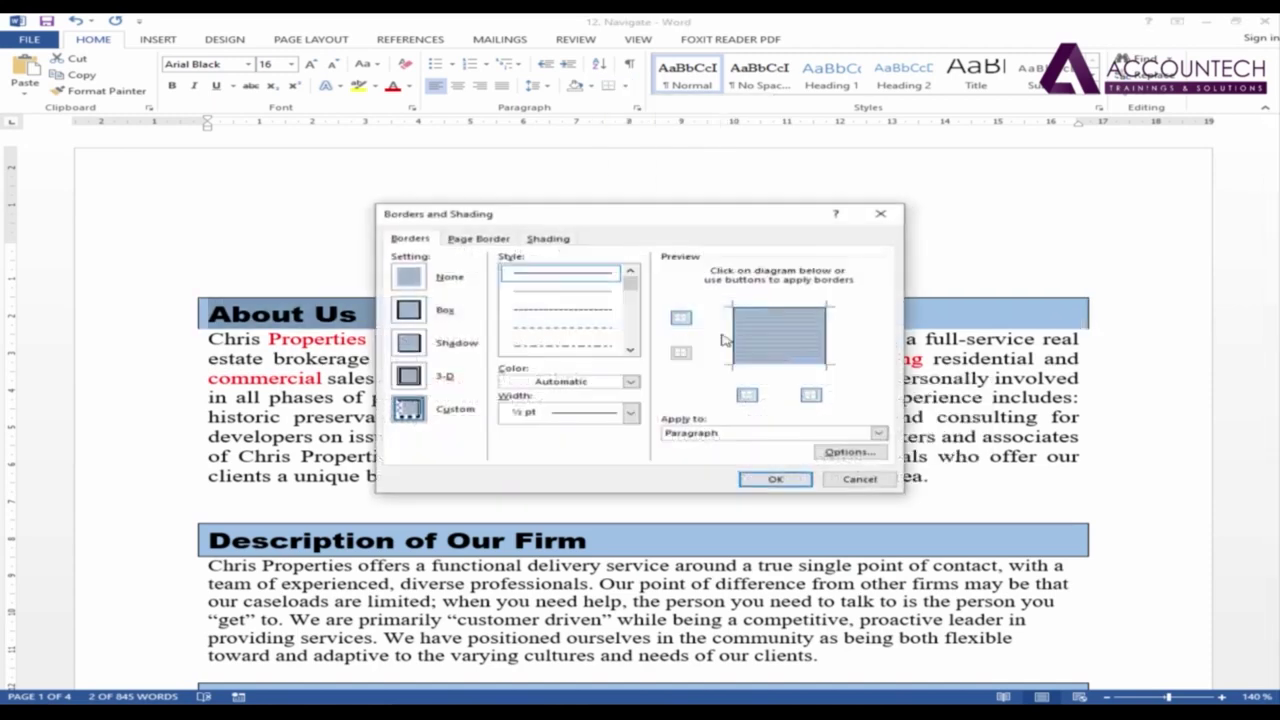
left_click(552, 240)
left_click(510, 273)
left_click(437, 395)
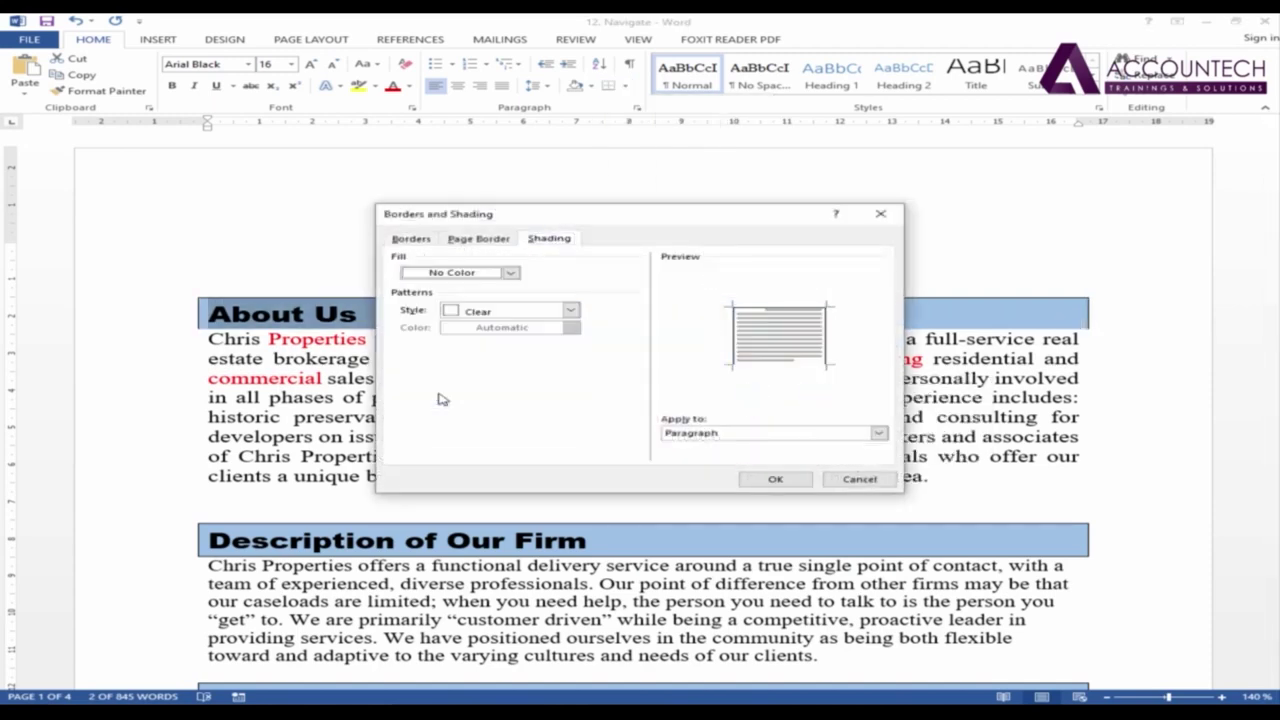
- Set the "About Us" heading's paragraph border to None and apply the border and shading changes
left_click(420, 242)
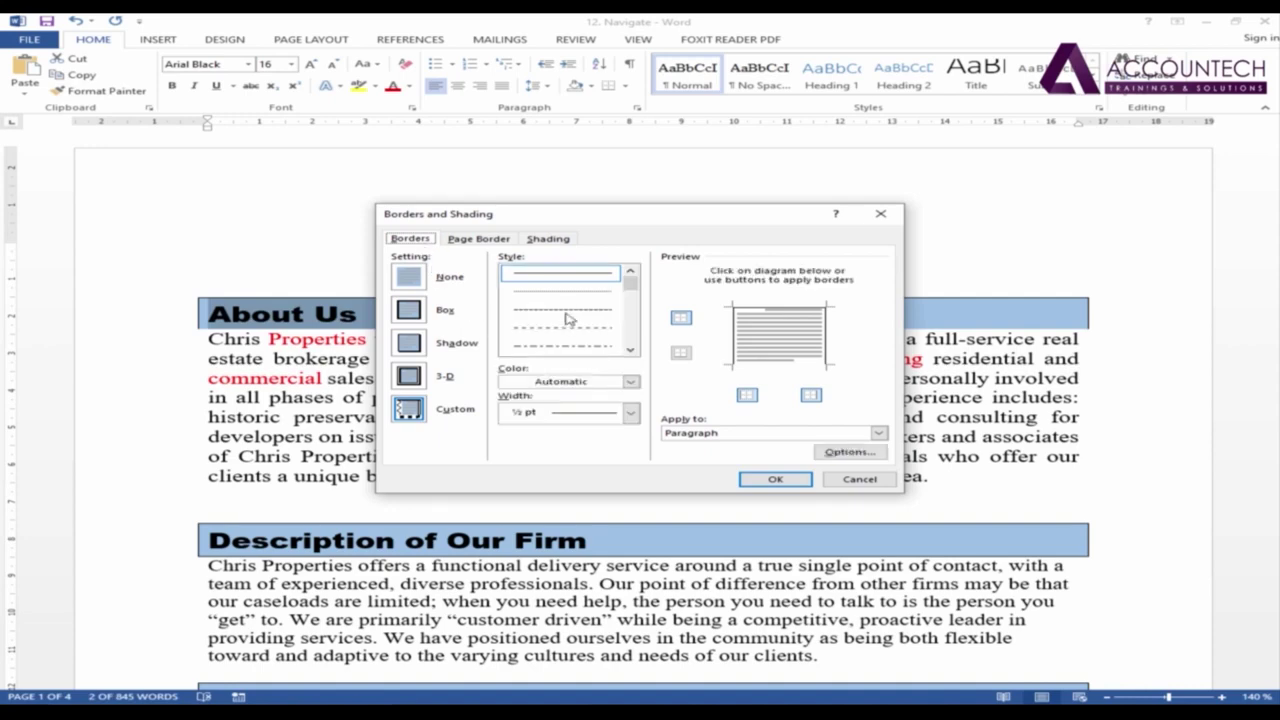
left_click(409, 277)
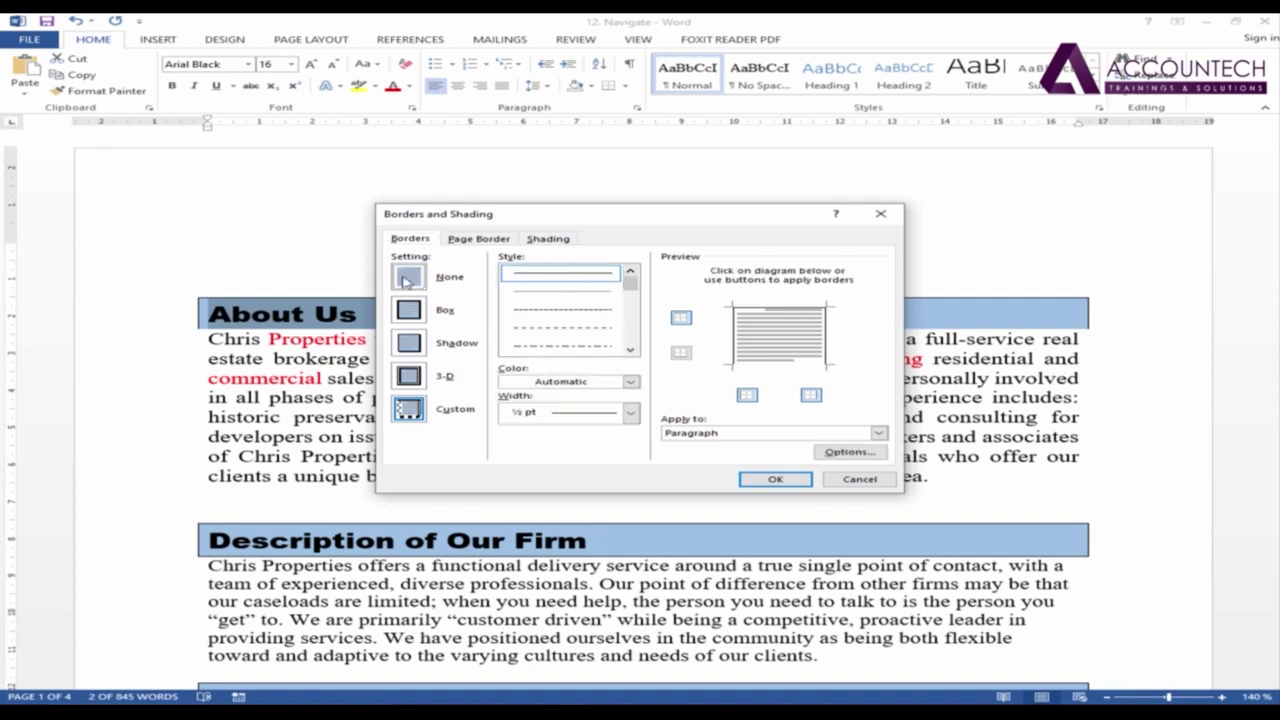
left_click(775, 479)
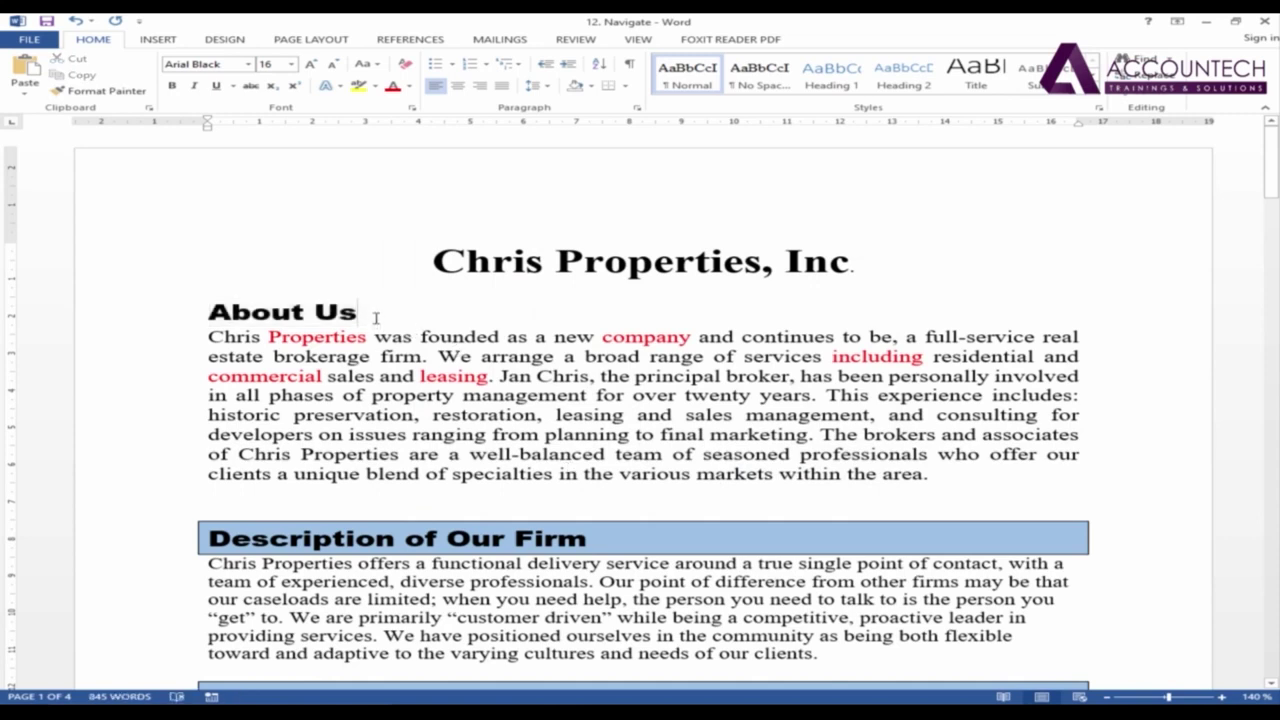
- Copy the "About Us" heading's formatting onto the "Description of Our Firm" and "Our Corporate Philosophy" headings with Format Painter
left_click_drag(370, 317, 212, 317)
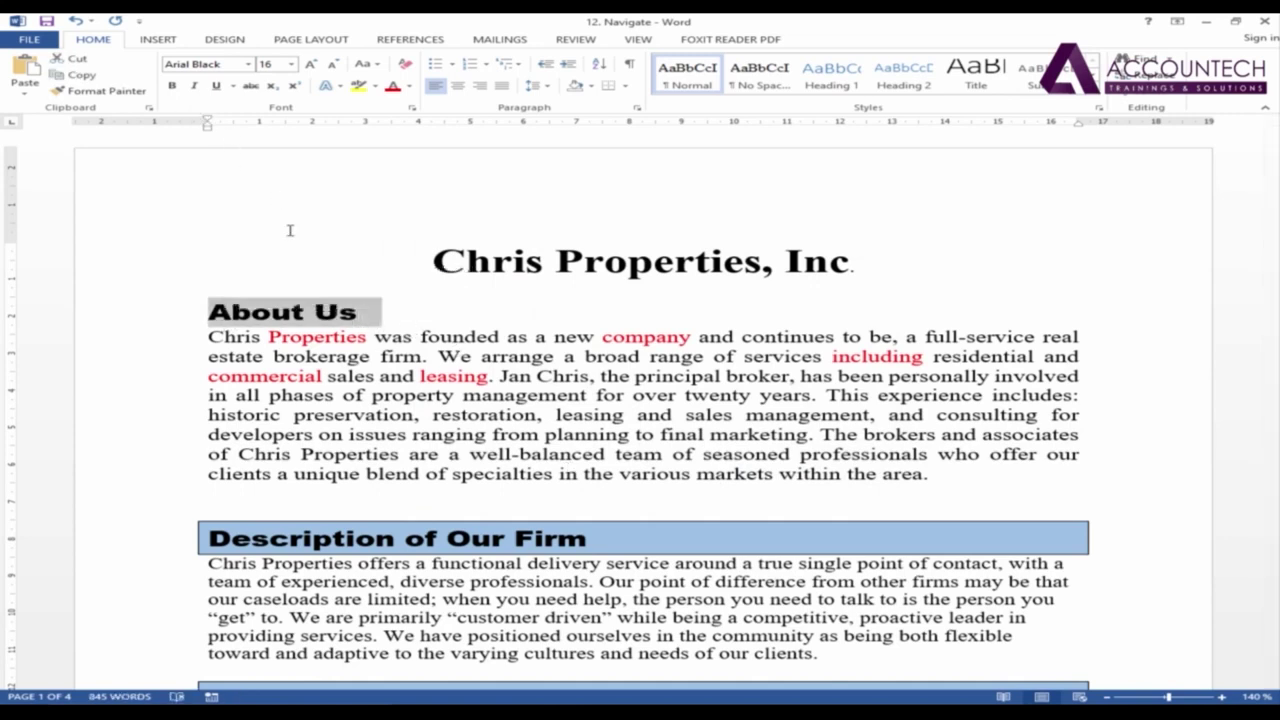
left_click(352, 313)
left_click_drag(352, 312, 210, 313)
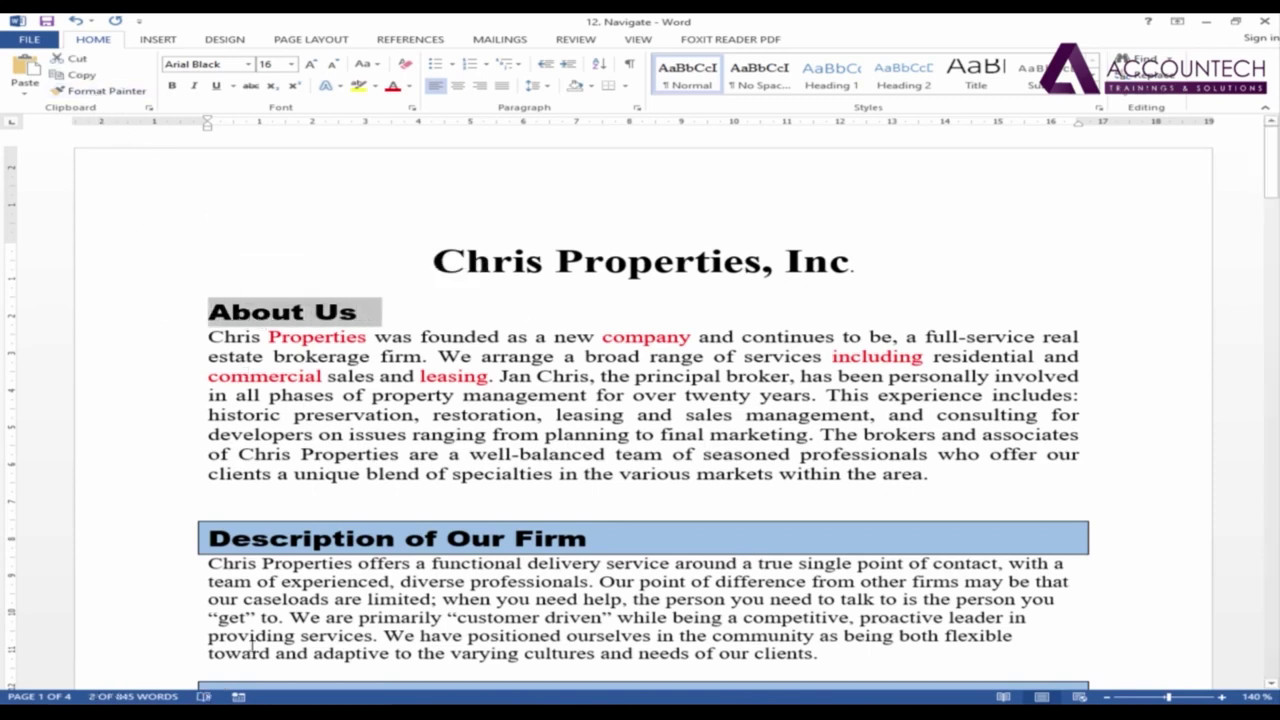
left_click(100, 92)
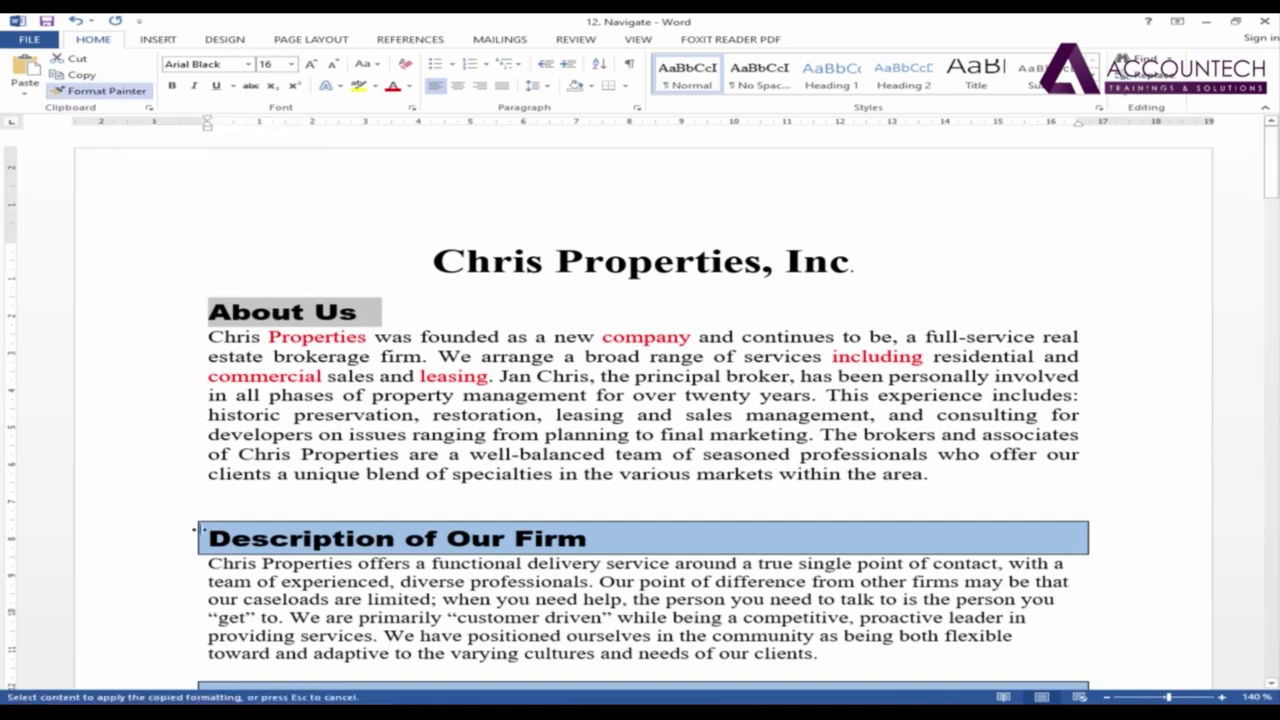
left_click_drag(200, 540, 652, 548)
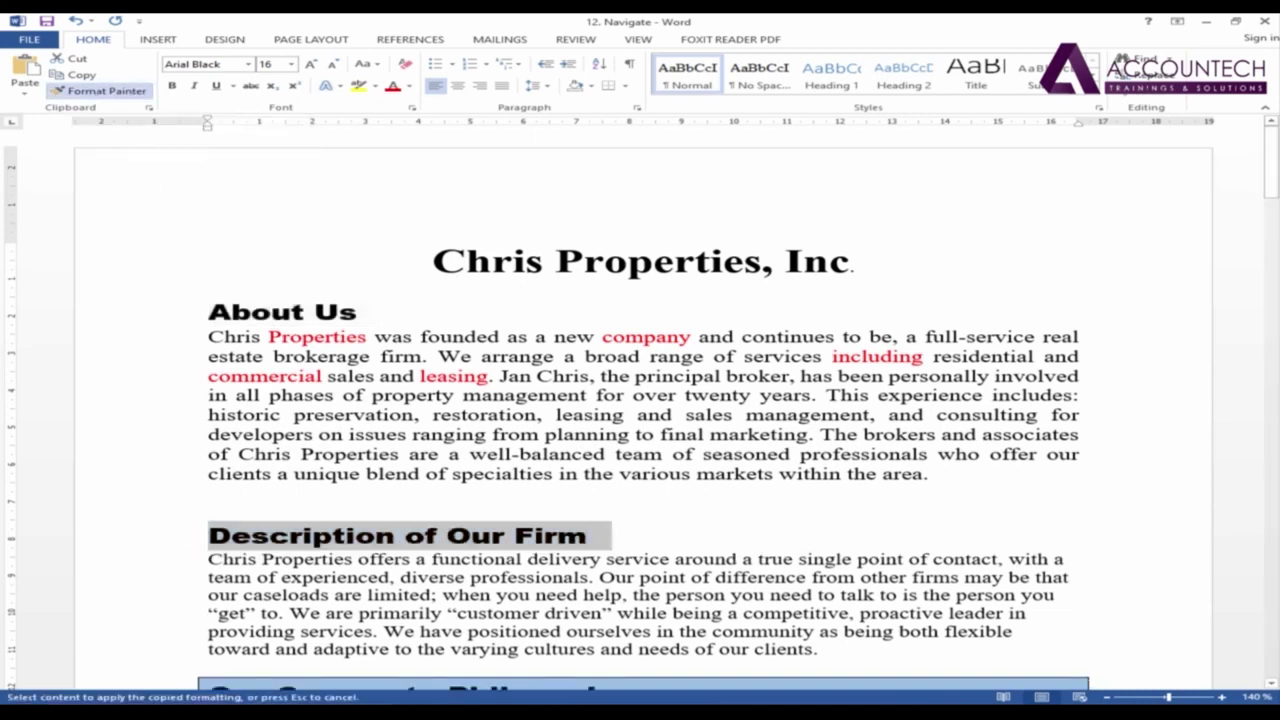
left_click_drag(1270, 165, 1270, 175)
scroll(640, 400, "down", 5)
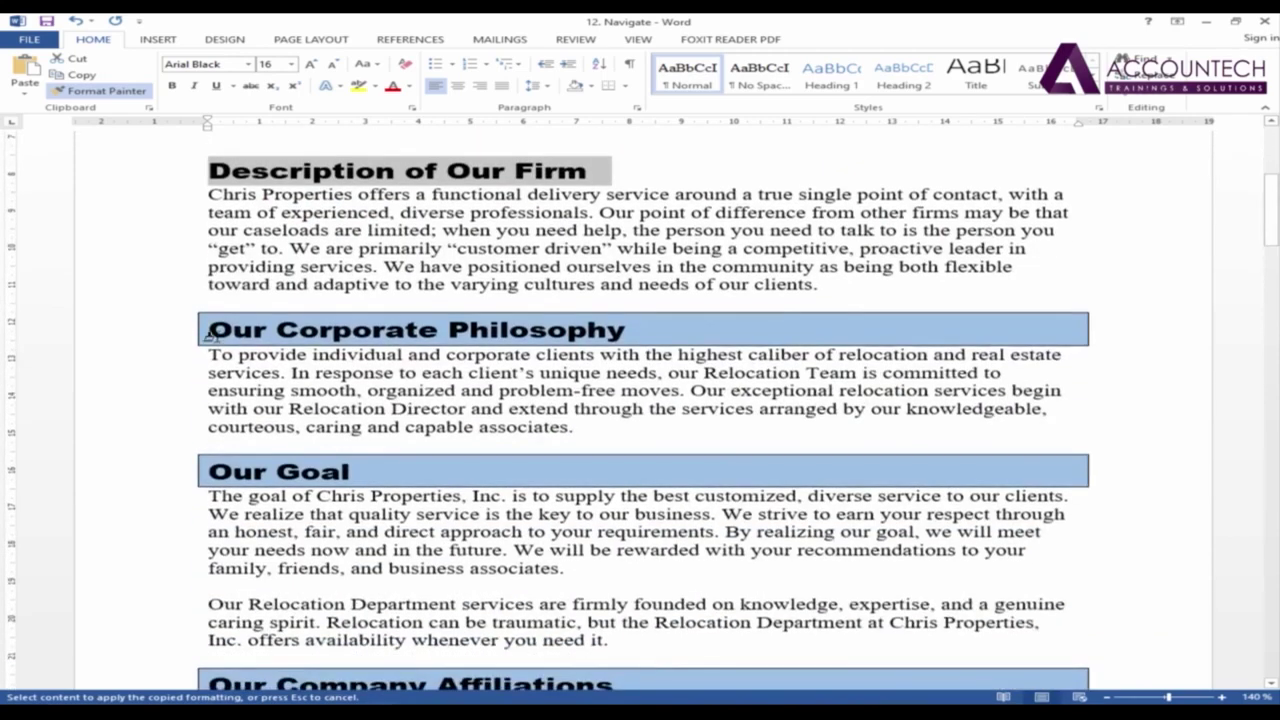
left_click_drag(205, 330, 640, 332)
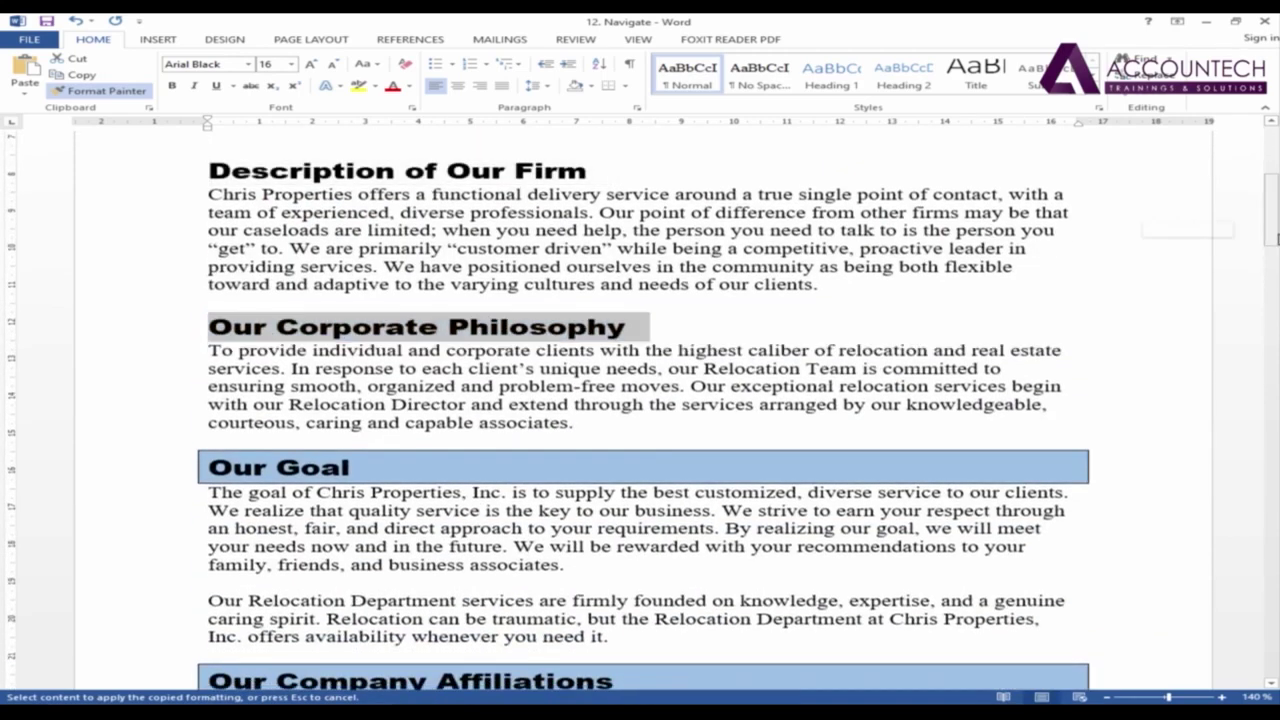
- Paint the same plain heading format onto "Our Goal", "Our Company Affiliations" and "Relocation Components", and end the format painting
scroll(228, 262, "down", 4)
left_click_drag(205, 246, 352, 246)
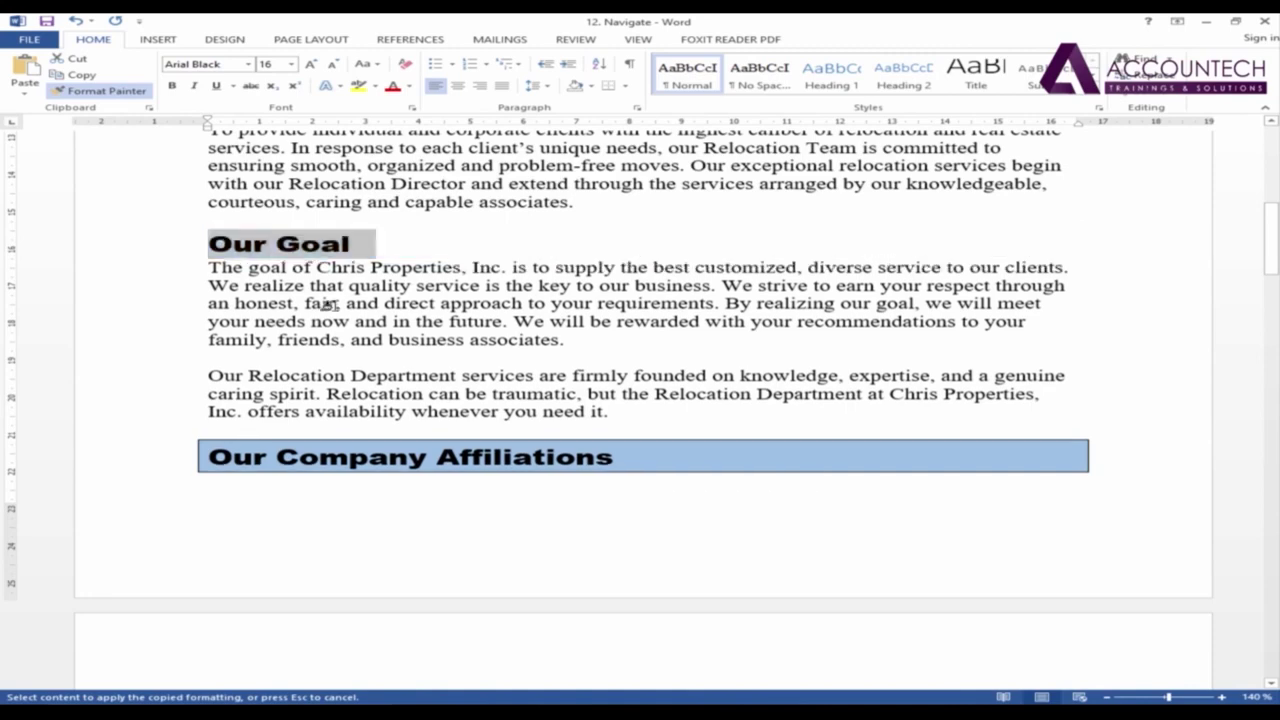
left_click_drag(205, 455, 634, 460)
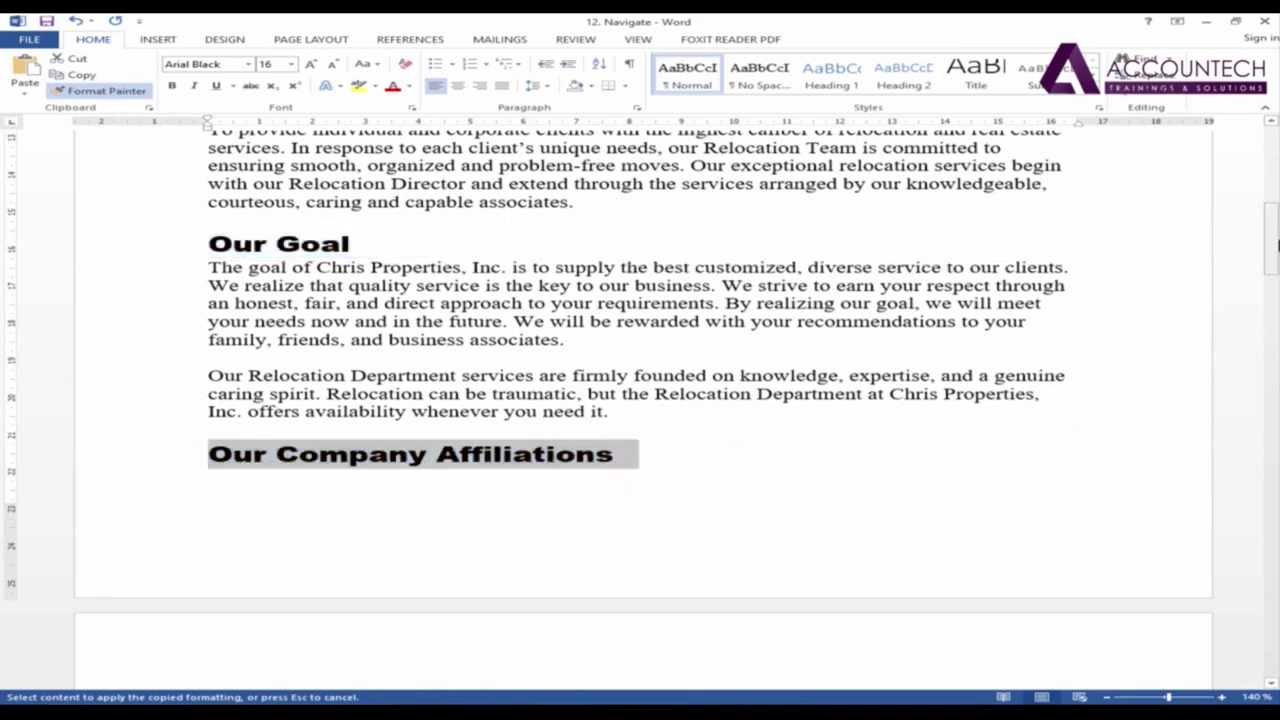
scroll(364, 329, "down", 9)
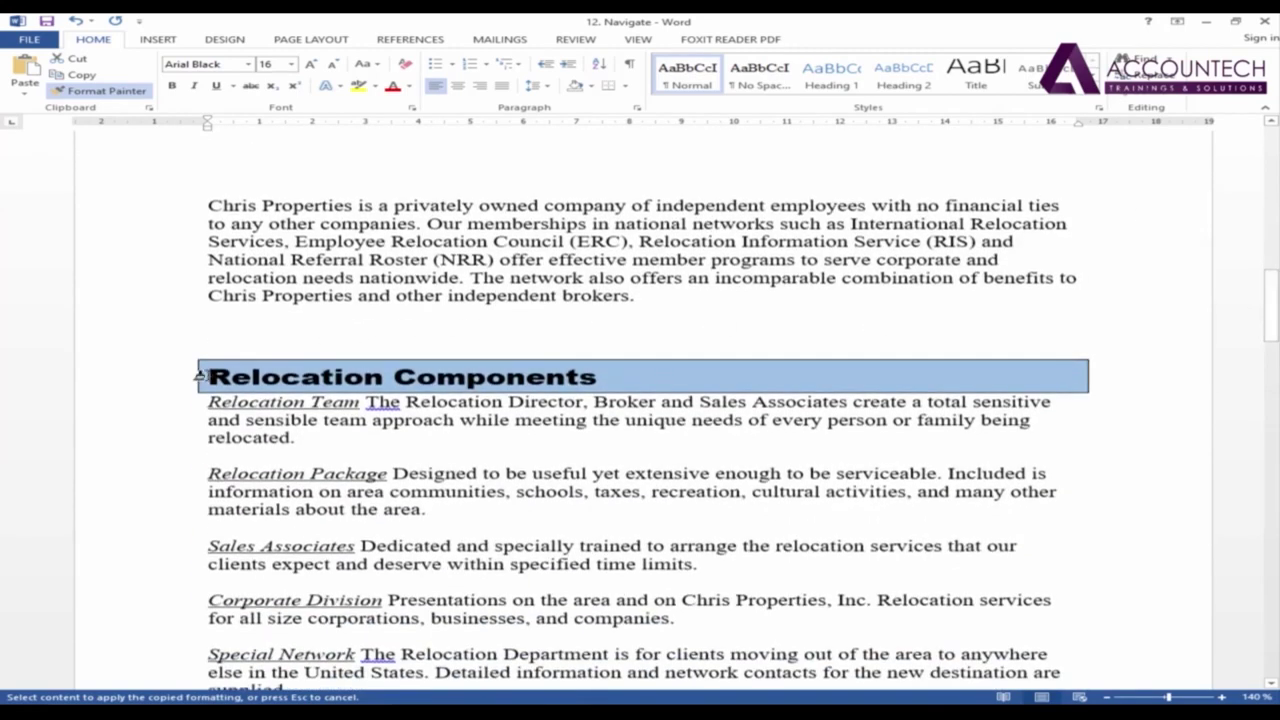
left_click_drag(200, 376, 600, 376)
mouse_move(1274, 335)
left_mouse_down()
mouse_move(1275, 405)
mouse_move(1275, 195)
left_mouse_up()
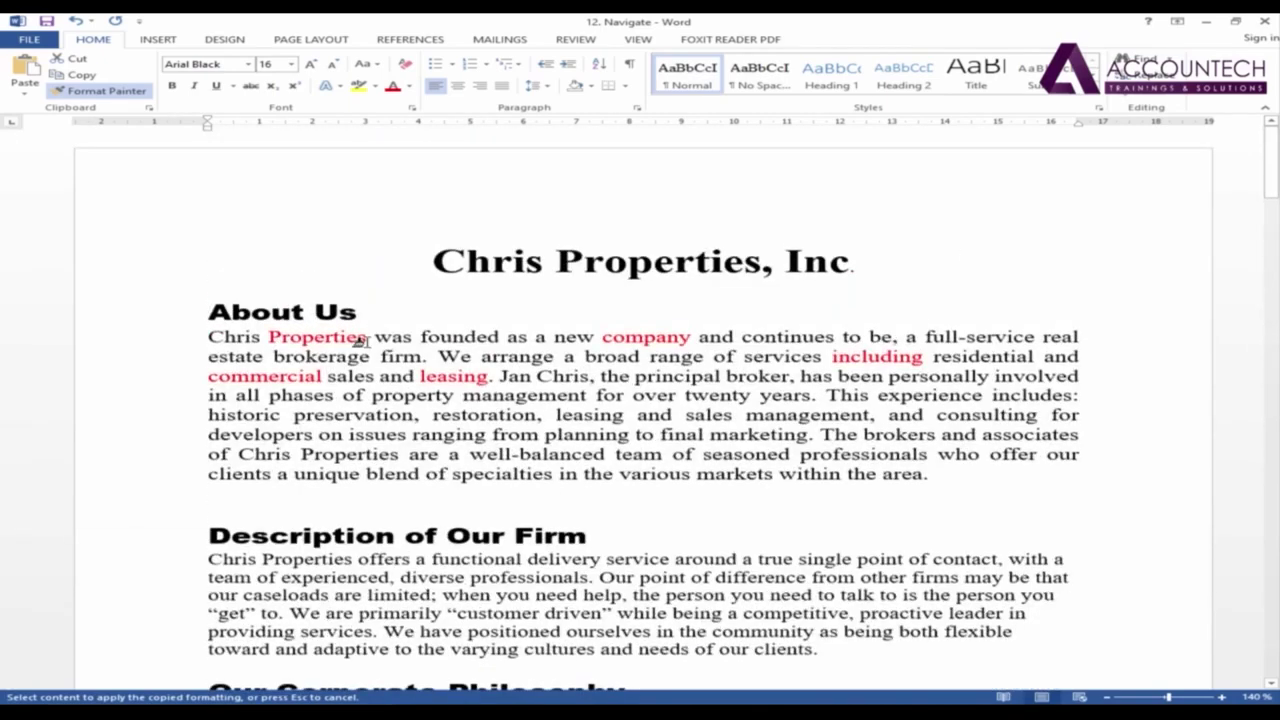
left_click(363, 342)
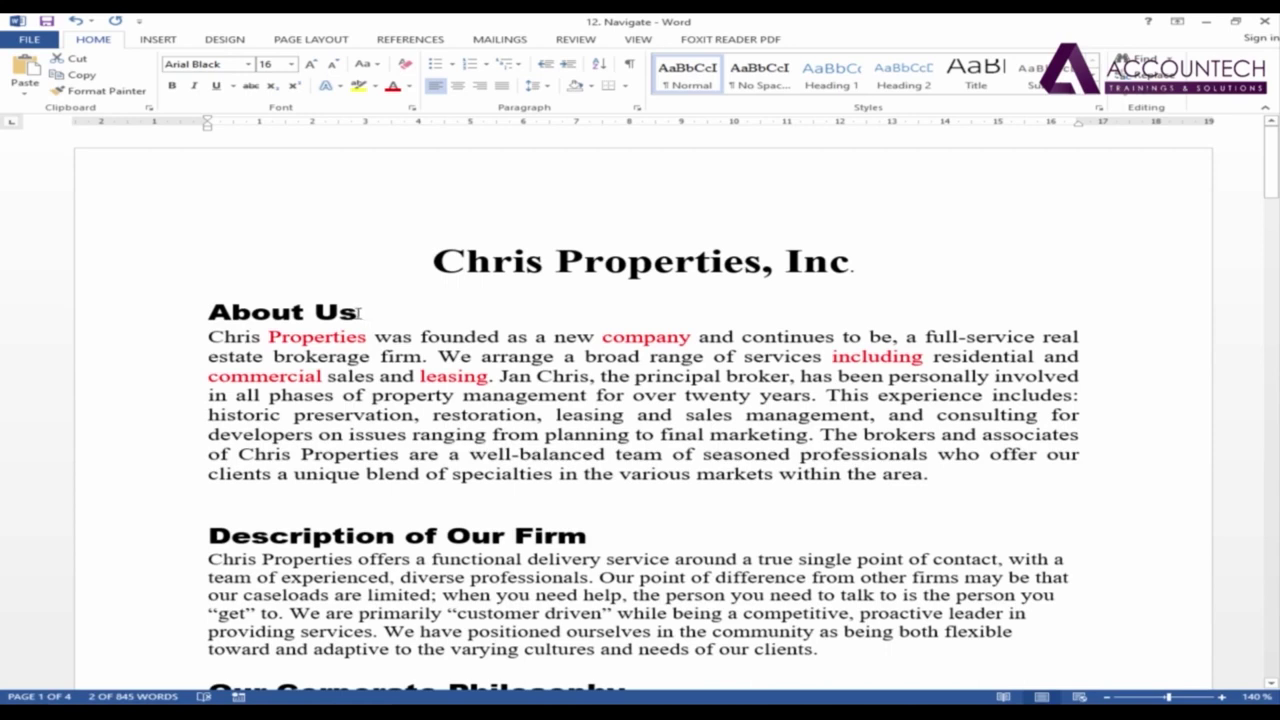
- Apply the Heading 1 style to the "About Us" heading and make it bold
left_click_drag(357, 313, 208, 313)
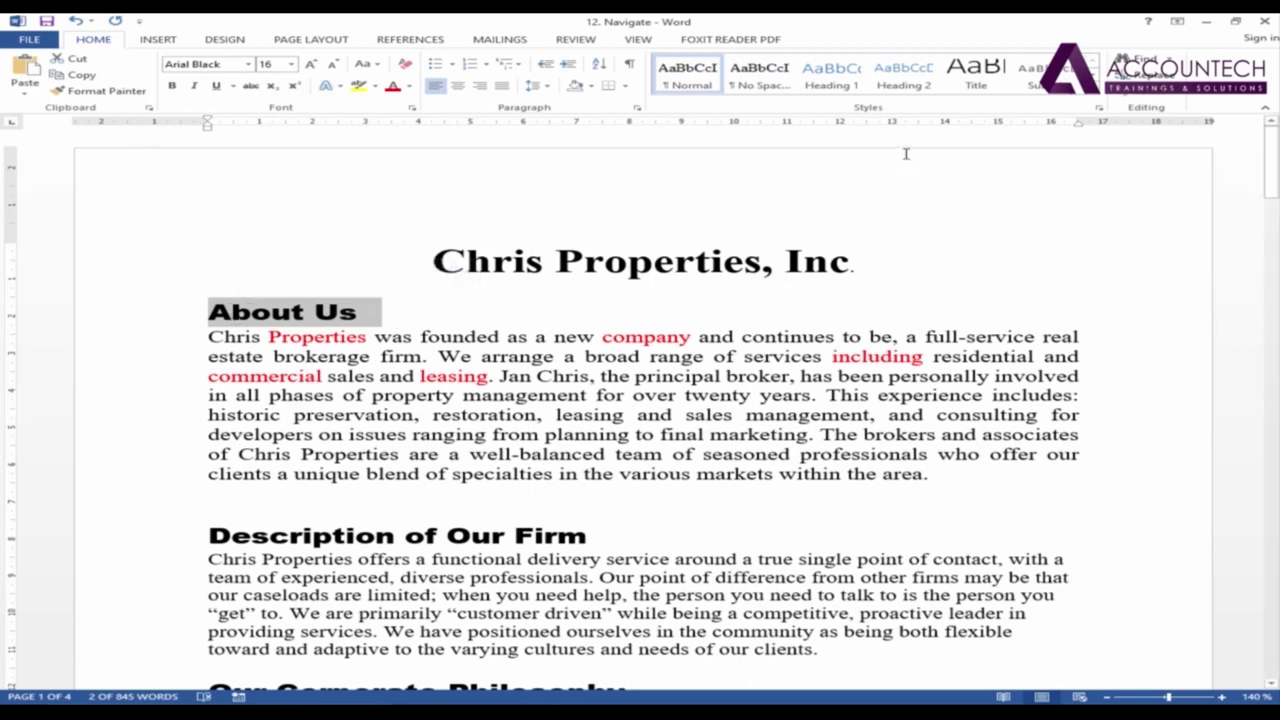
left_click(850, 91)
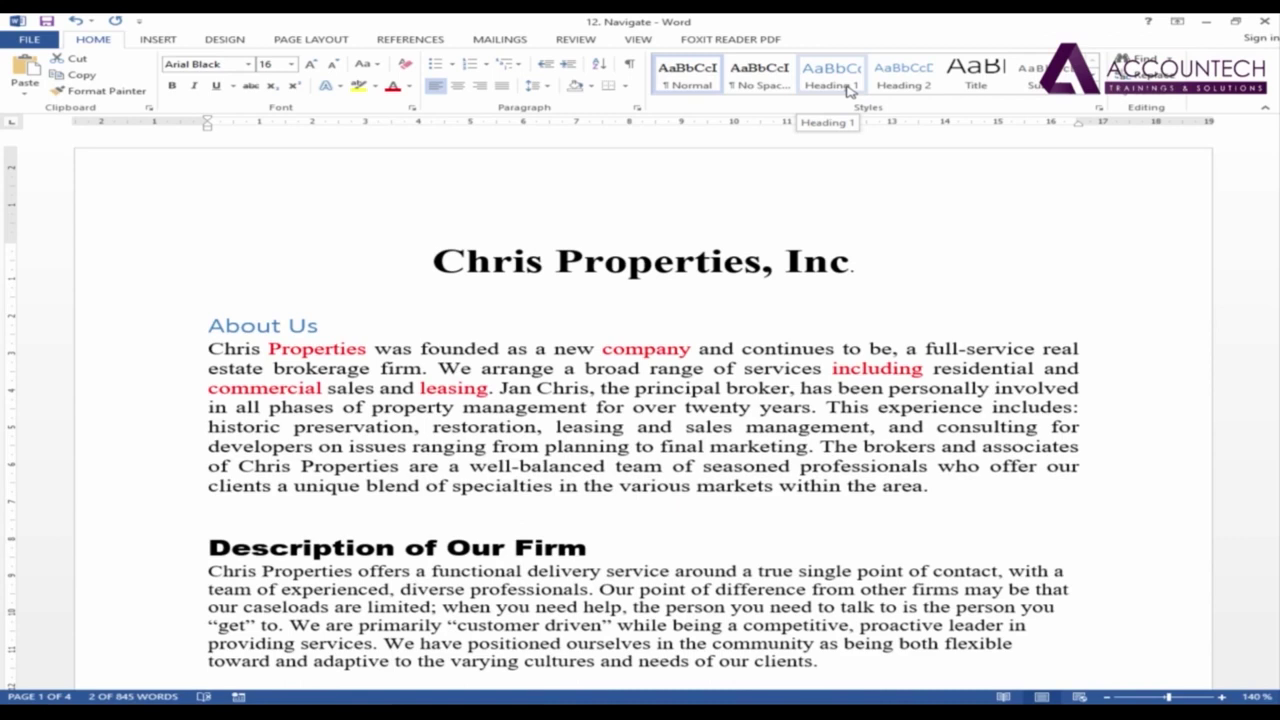
left_click(850, 91)
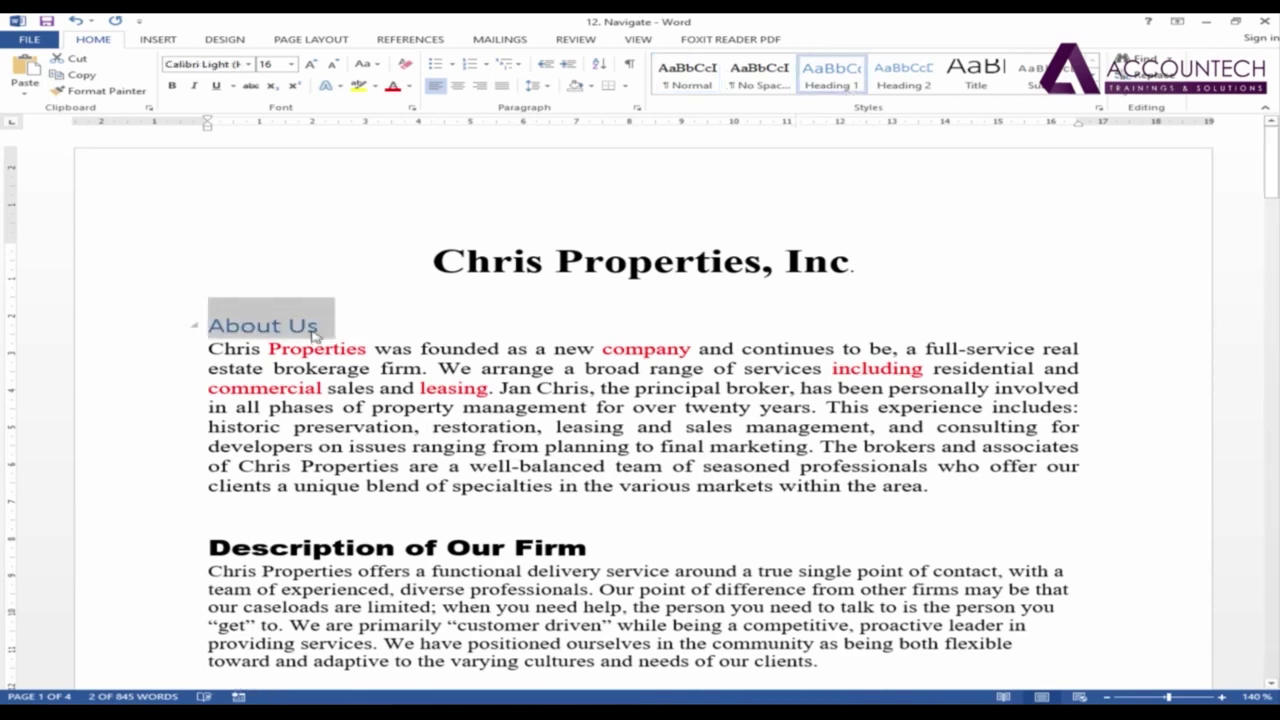
key("ctrl+b")
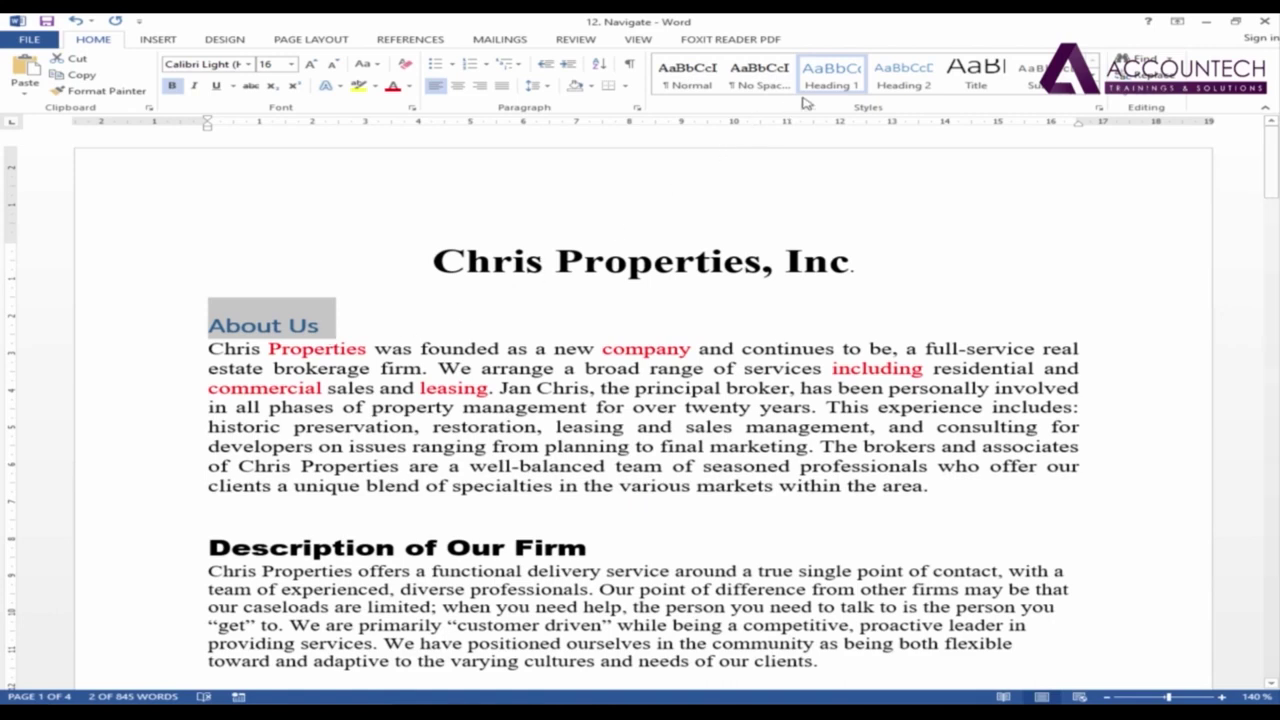
left_click(322, 330)
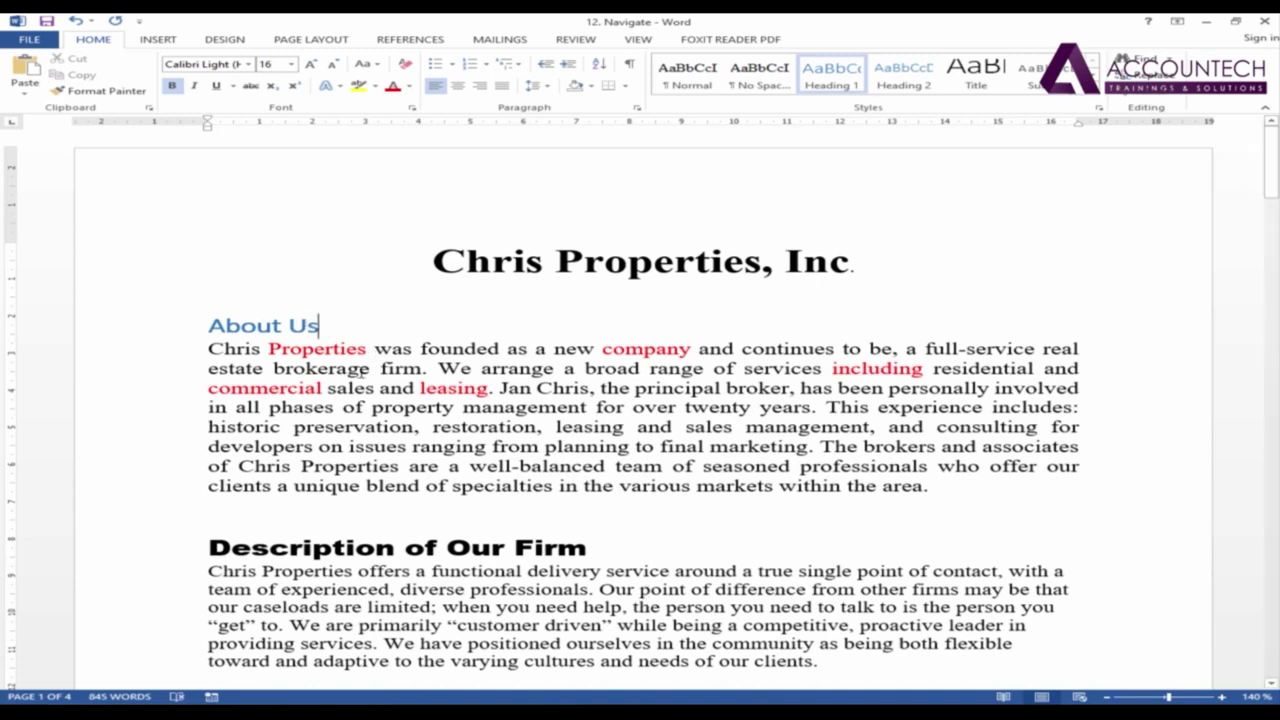
- Apply the Heading 1 style to the "Description of Our Firm" heading and make it bold like "About Us"
left_click_drag(606, 548, 184, 548)
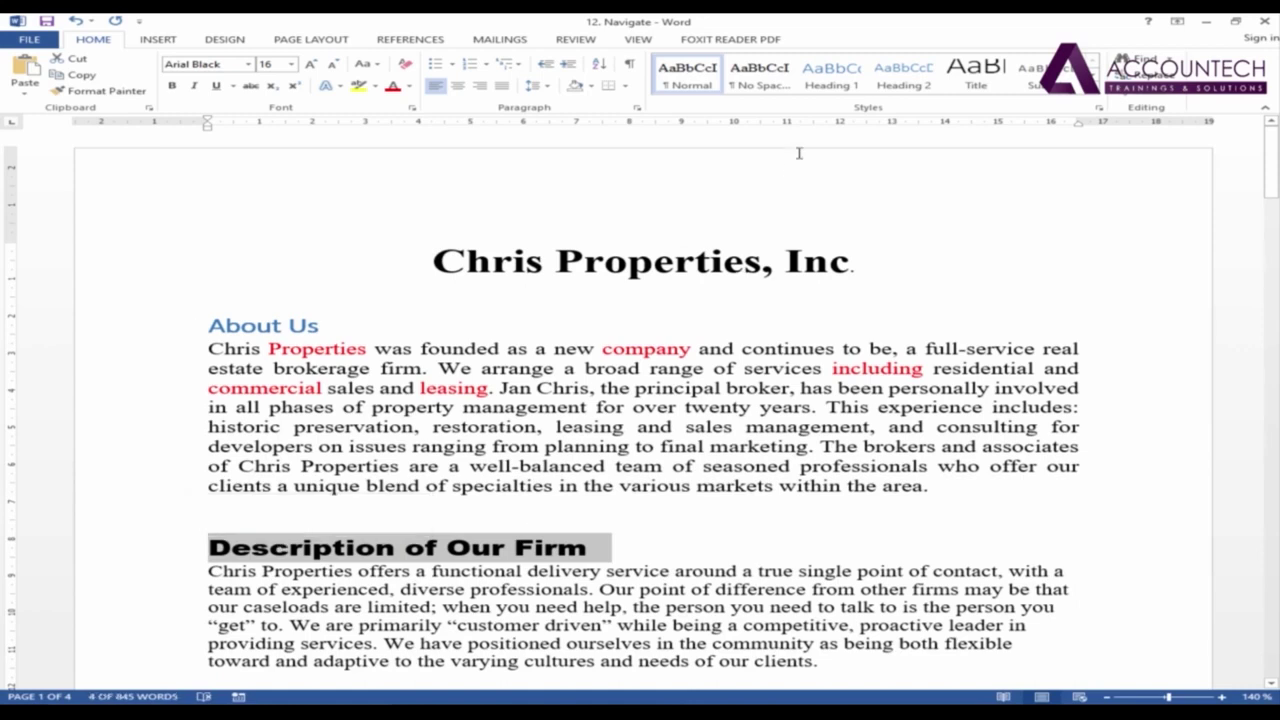
left_click(831, 75)
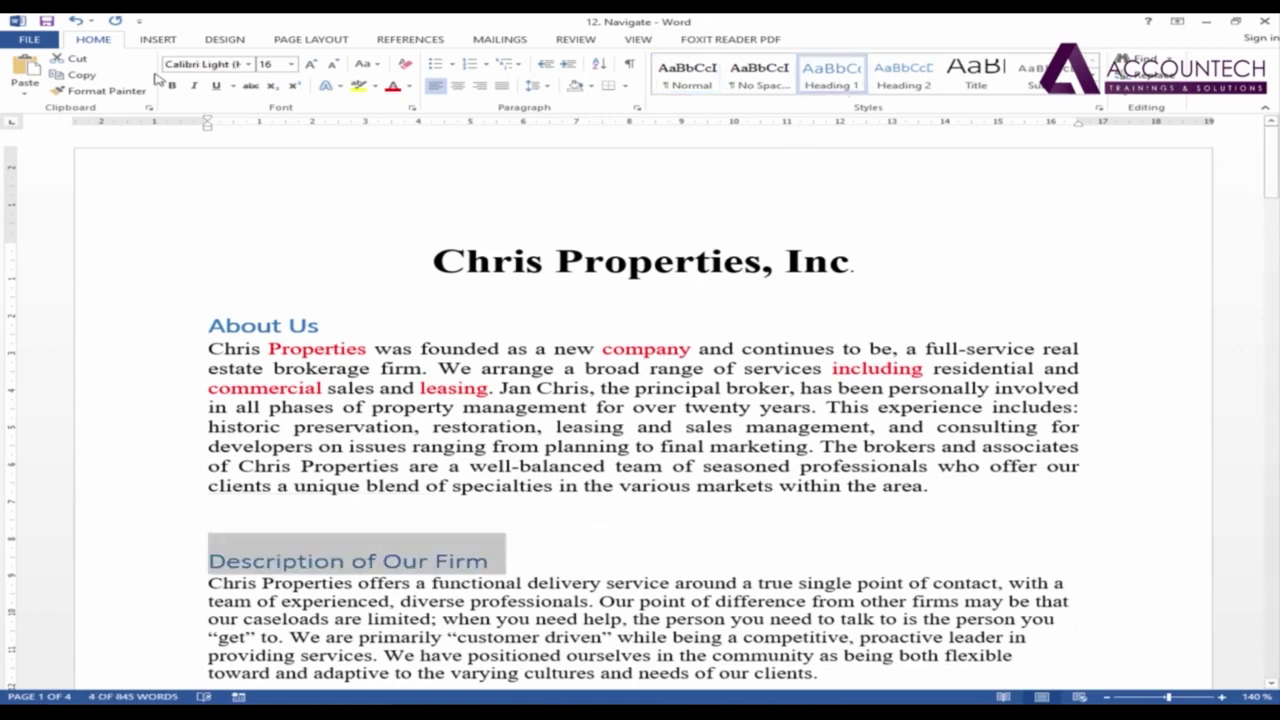
left_click(366, 330)
left_click_drag(498, 566, 205, 564)
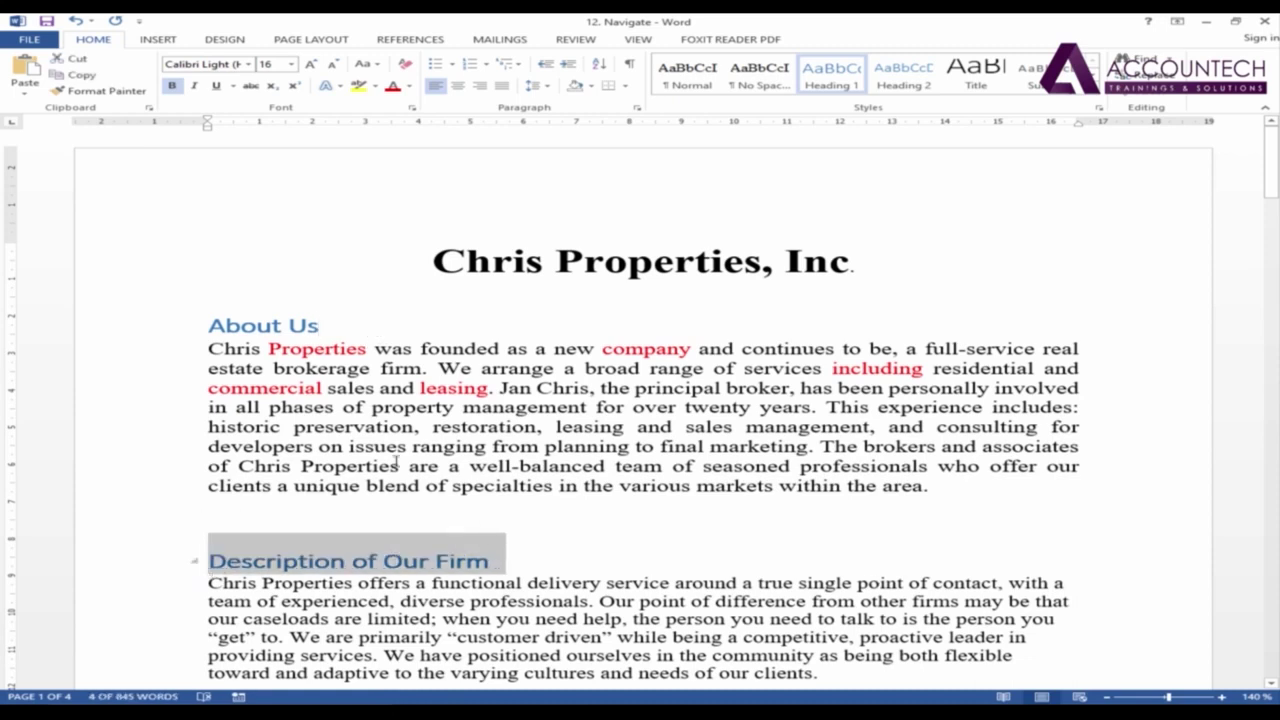
- Copy the bold Heading 1 format from "Description of Our Firm" onto "Our Corporate Philosophy" and "Our Goal" with Format Painter
left_click(130, 91)
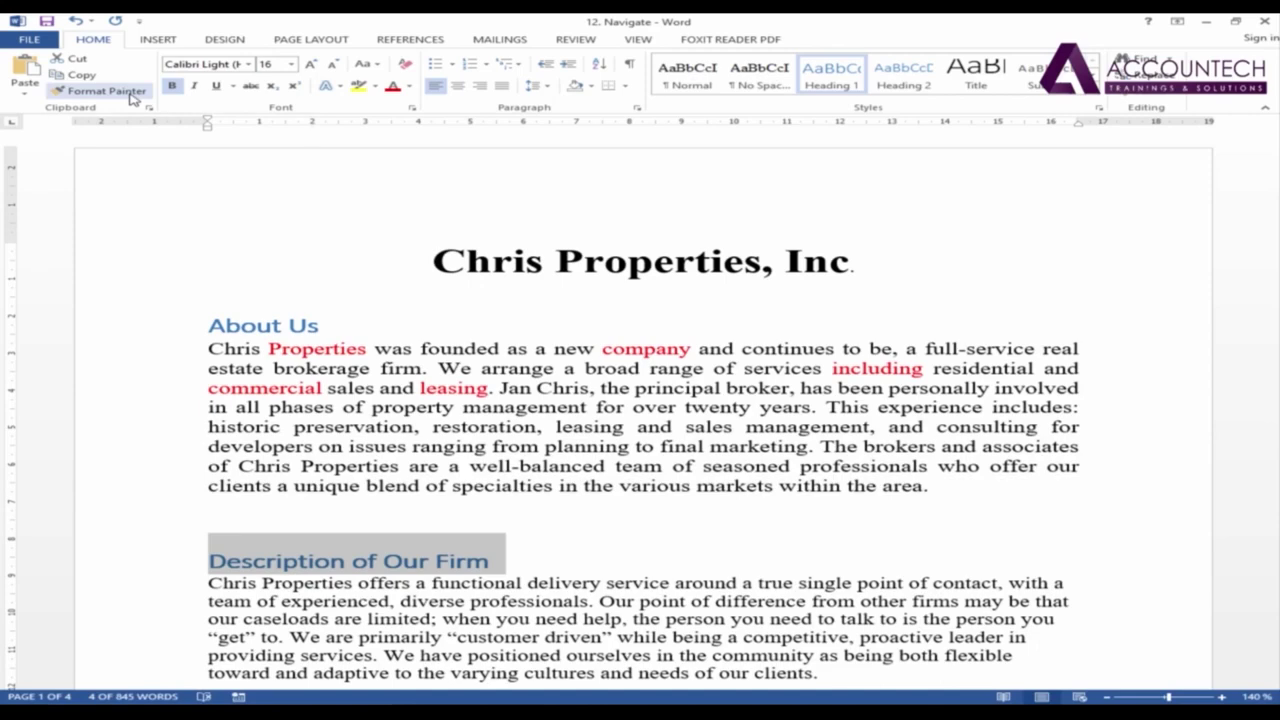
left_click(130, 91)
left_click_drag(1272, 198, 1272, 237)
left_click_drag(620, 368, 214, 373)
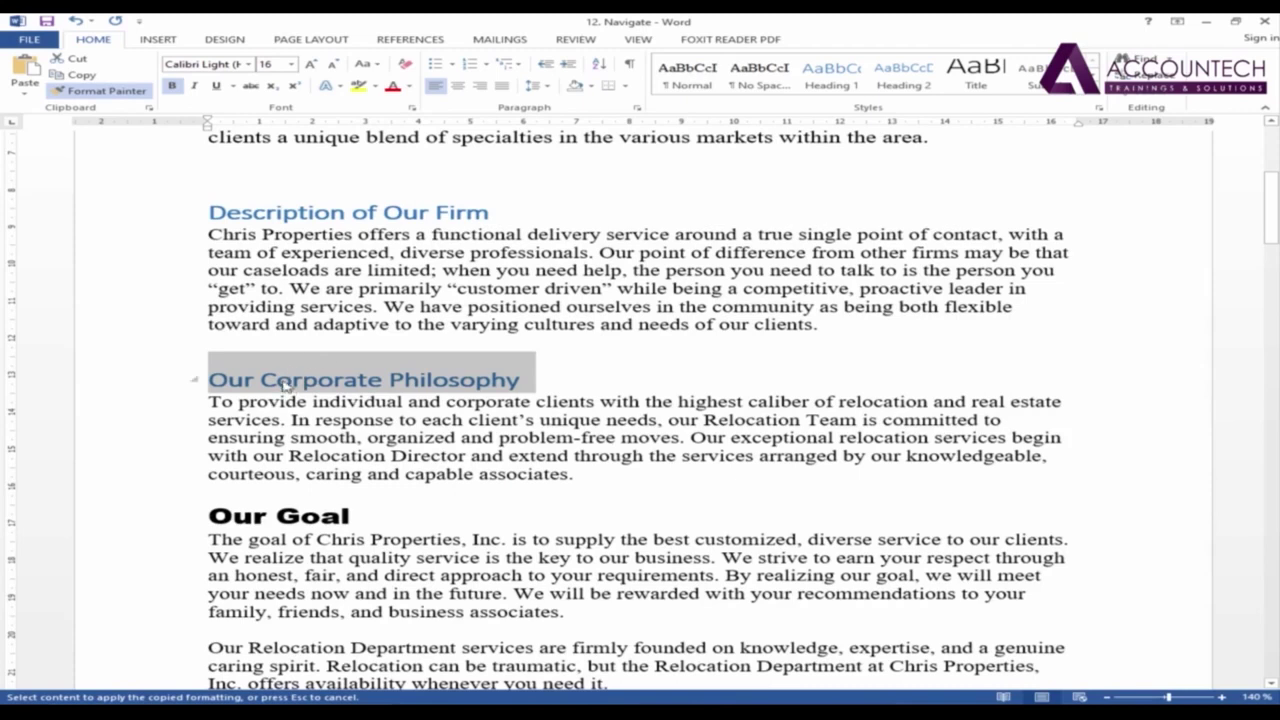
triple_click(288, 385)
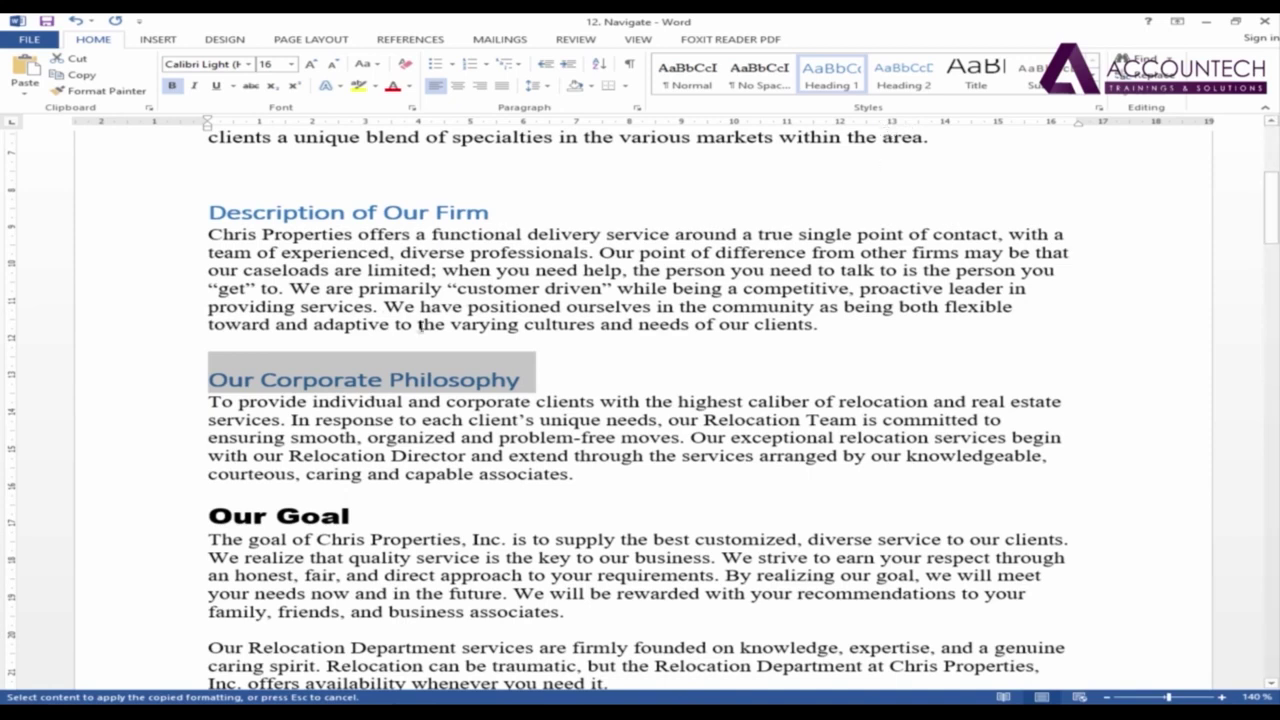
left_click(118, 91)
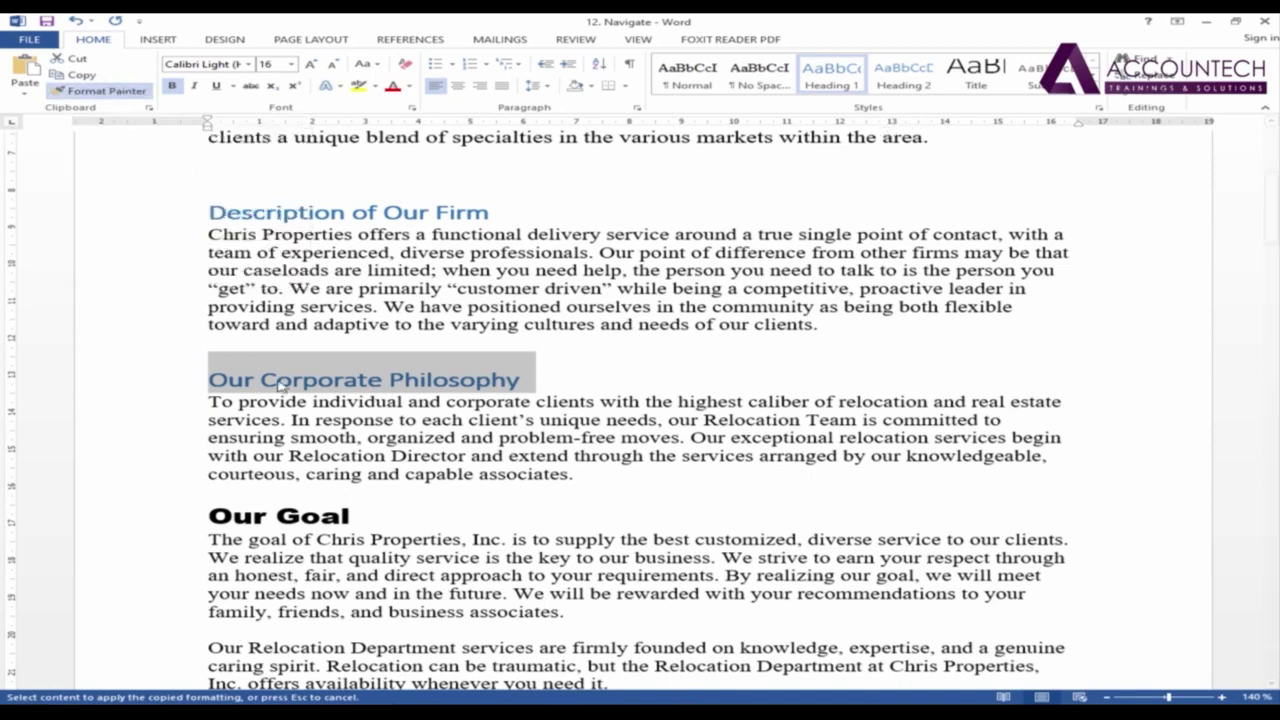
left_click_drag(360, 518, 280, 520)
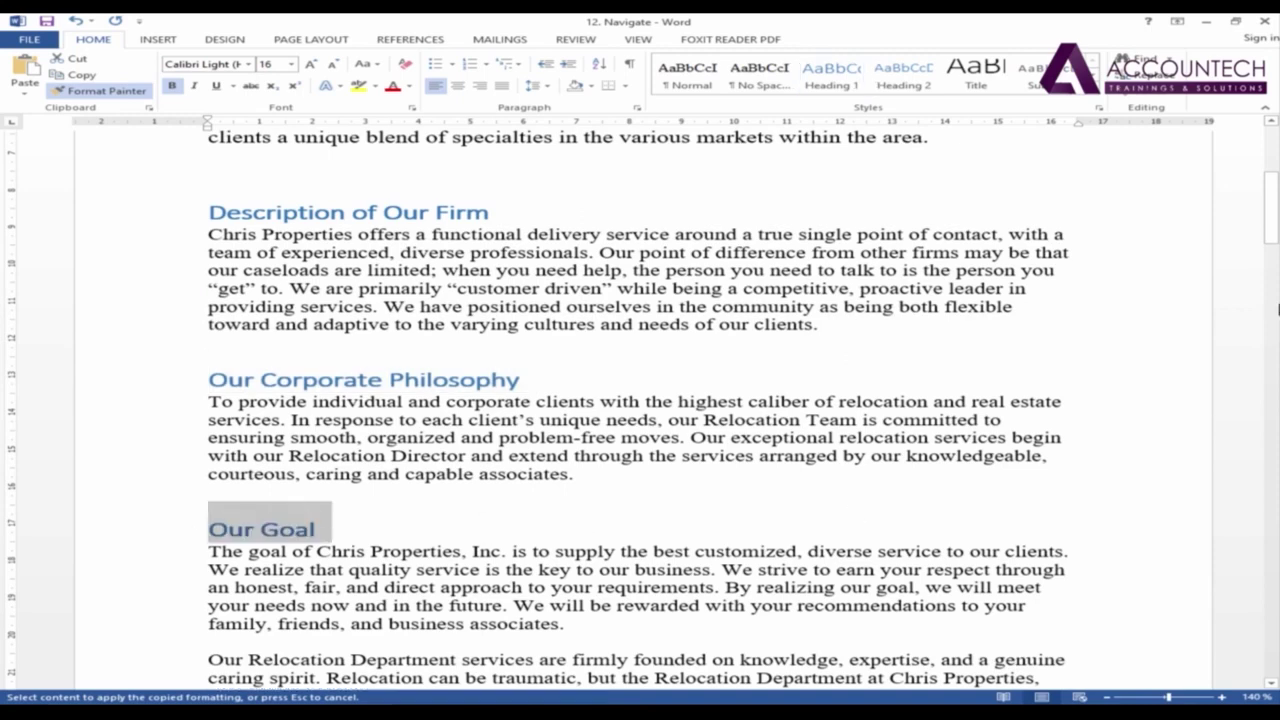
- Paint the bold Heading 1 format onto "Our Company Affiliations" and "Relocation Components", and turn off Format Painter
left_click_drag(1270, 206, 1270, 249)
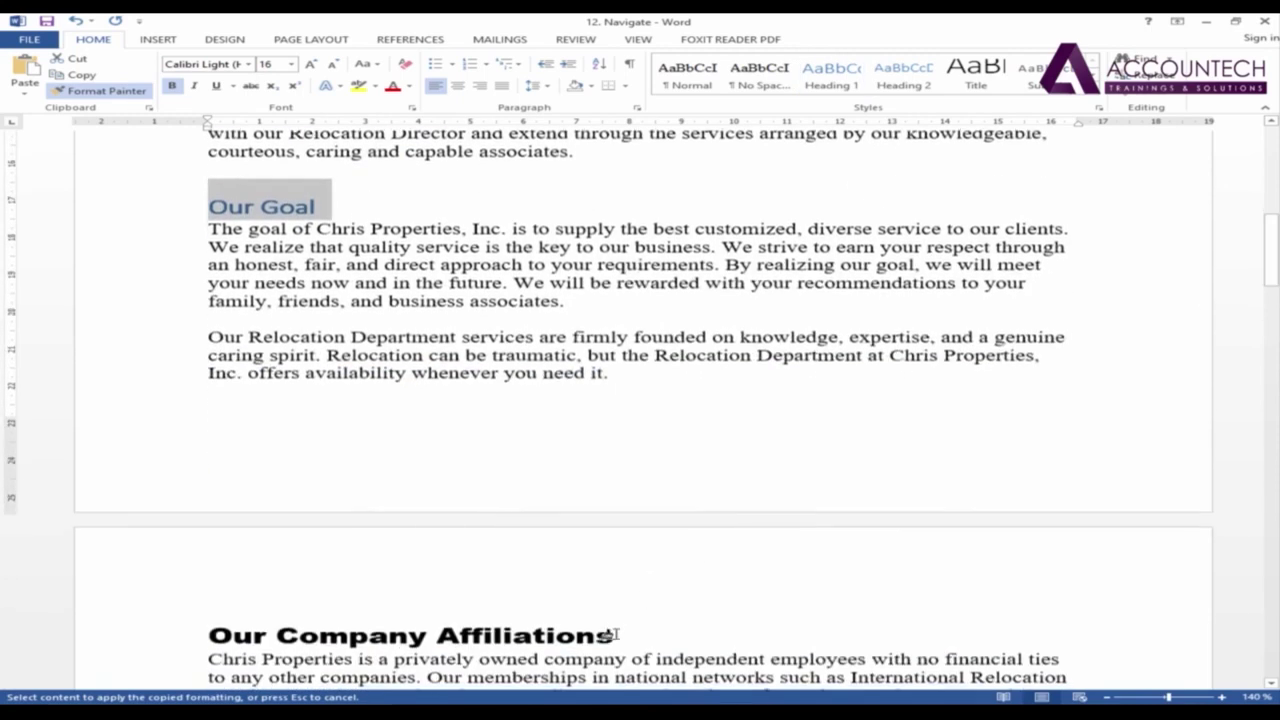
left_click_drag(612, 633, 208, 634)
left_click_drag(1277, 285, 1277, 340)
left_click_drag(604, 372, 208, 372)
mouse_move(1277, 328)
left_mouse_down()
mouse_move(1277, 400)
mouse_move(1277, 160)
left_mouse_up()
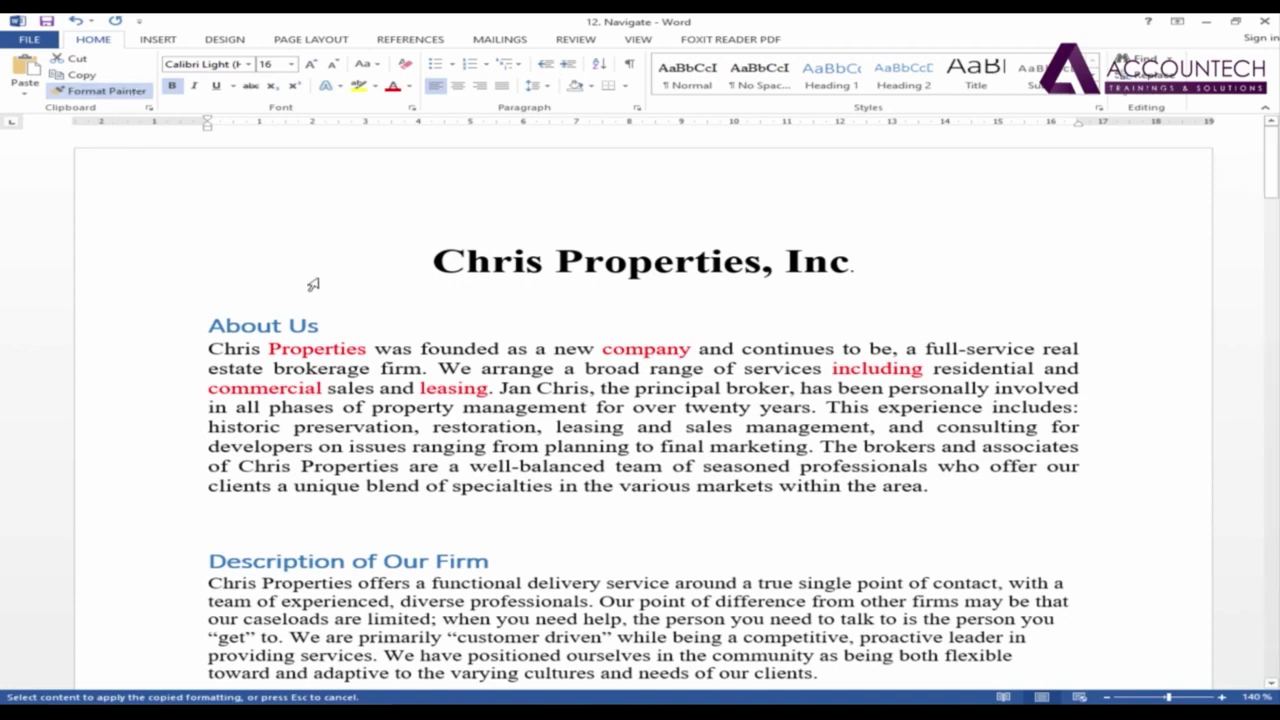
left_click(333, 302)
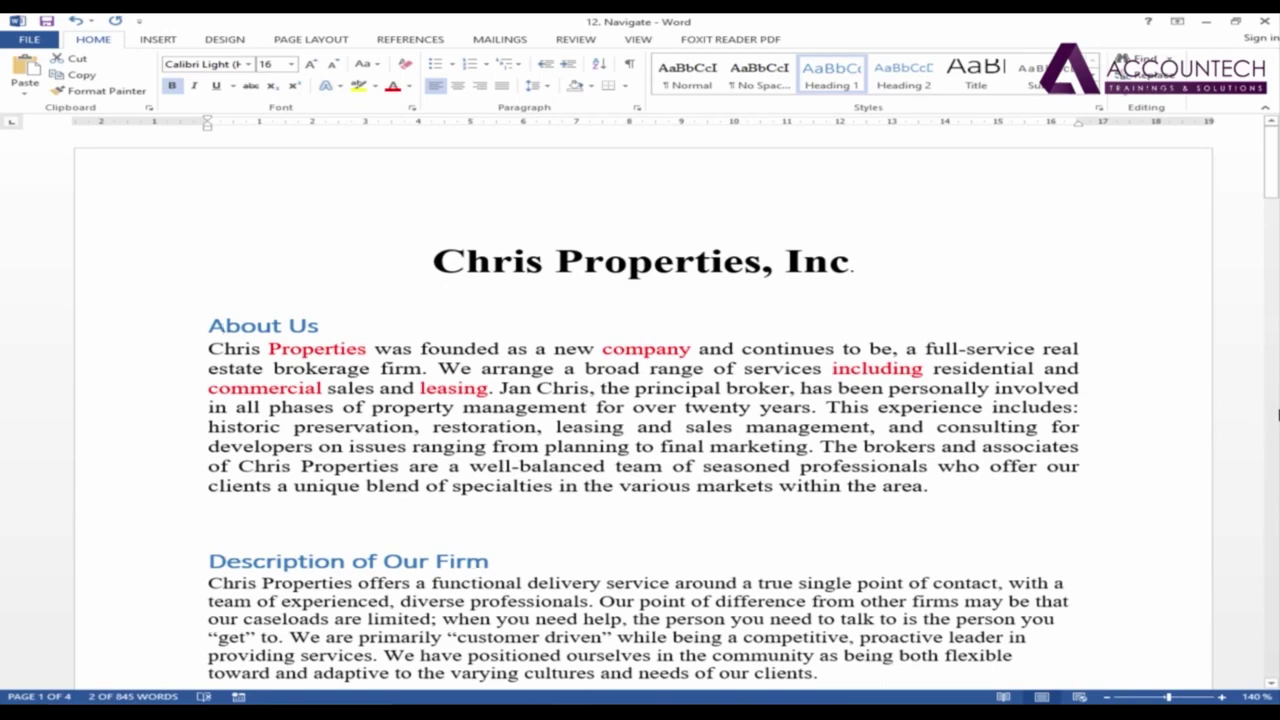
- Show the Navigation pane, check its search results view, and return to the list of document headings
left_click_drag(1272, 190, 1276, 162)
left_click(640, 40)
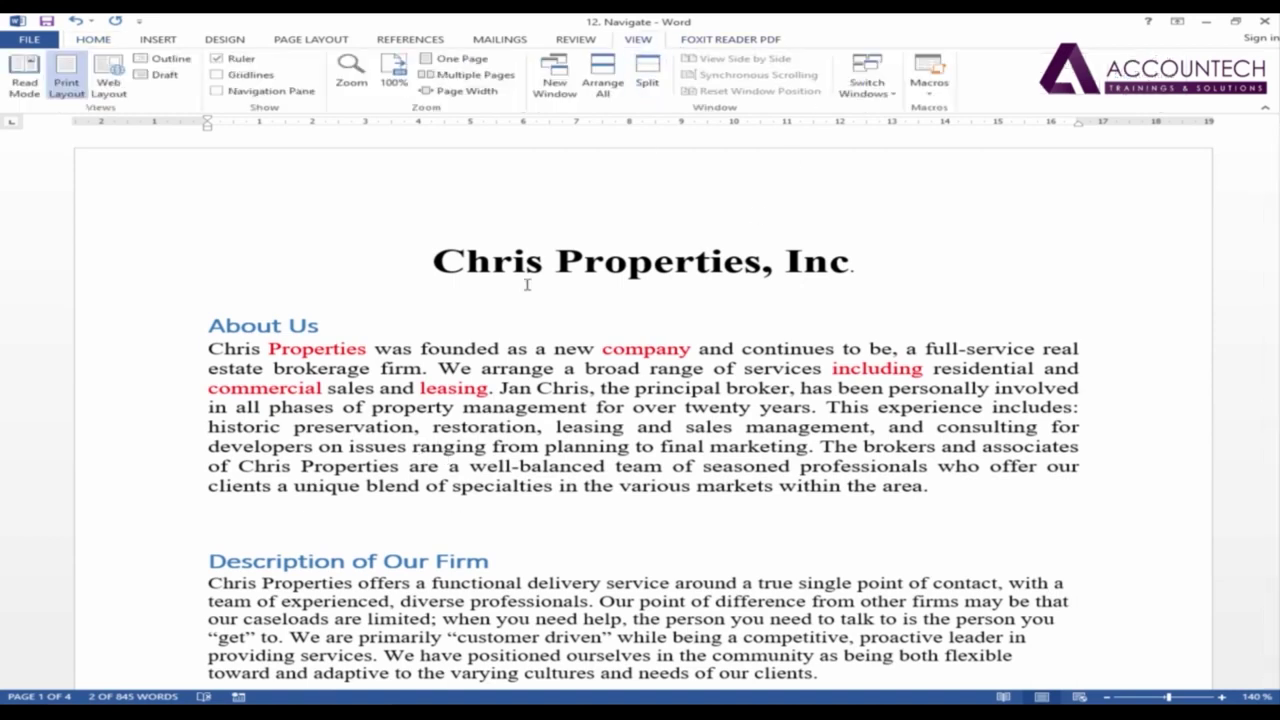
left_click(222, 92)
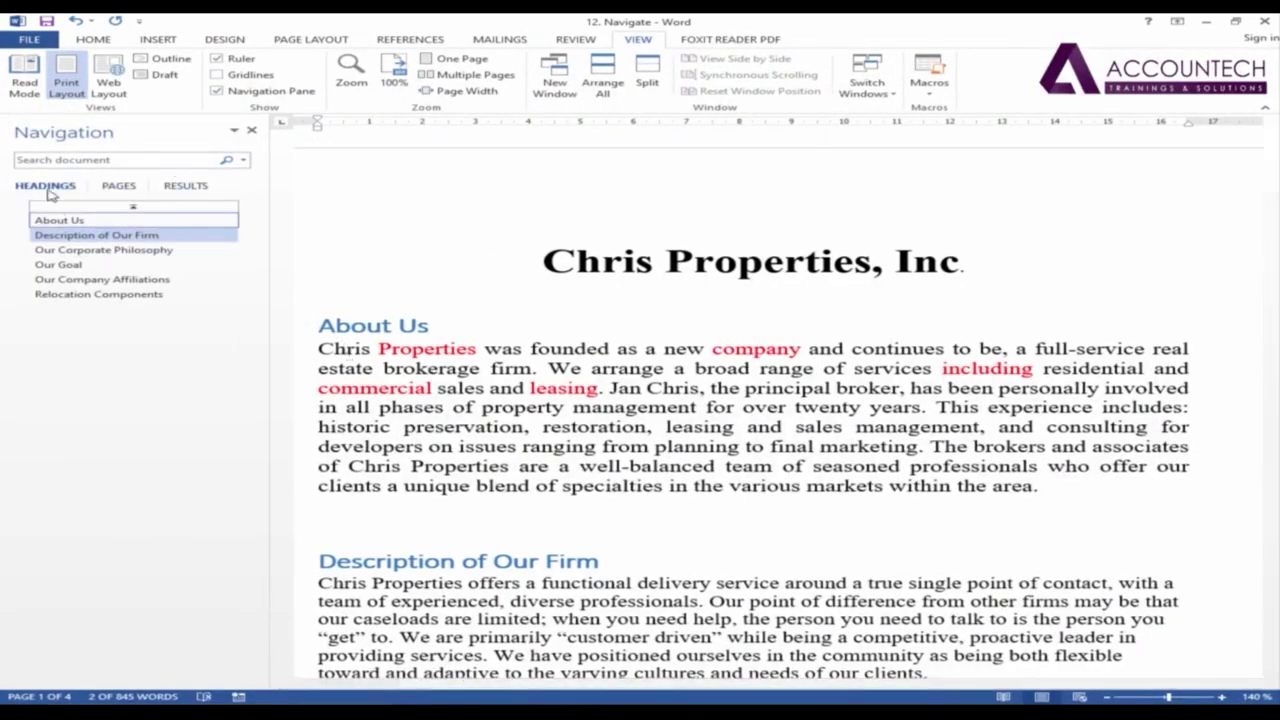
left_click(209, 188)
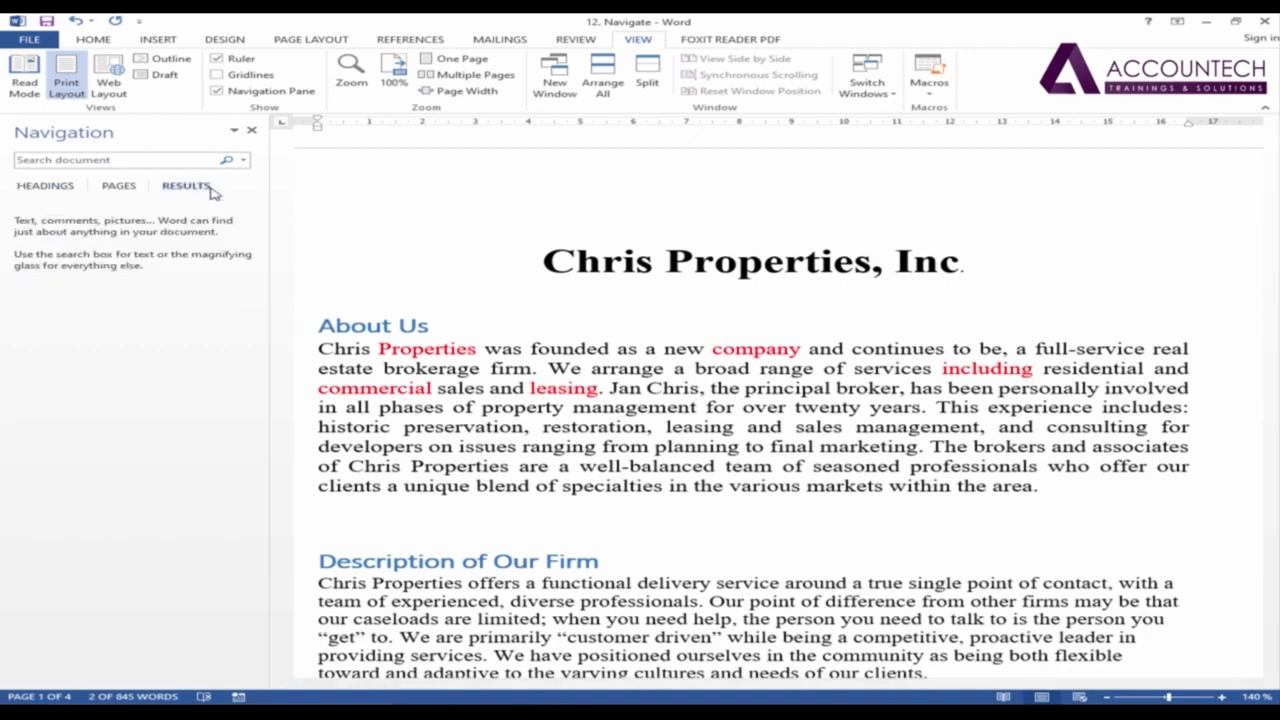
left_click(58, 190)
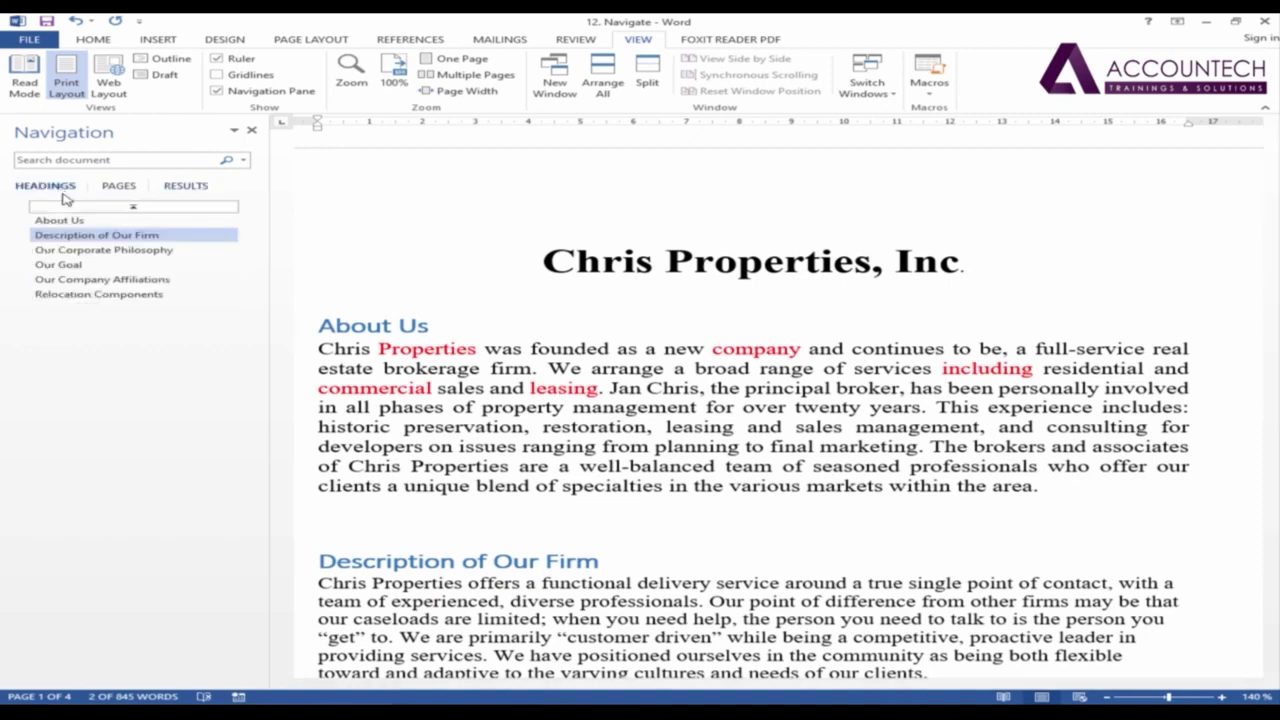
- Jump between the document's sections using the headings list, ending at "Description of Our Firm", and close the Navigation pane
left_click(88, 267)
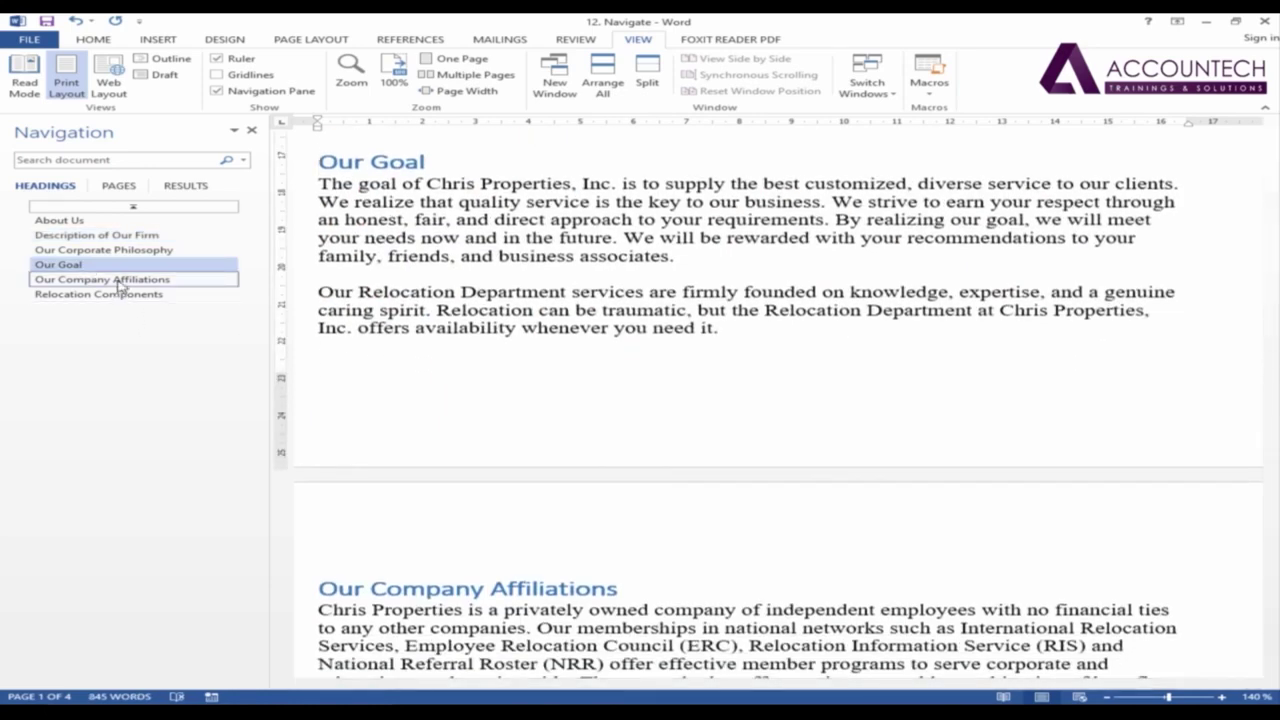
left_click(119, 283)
key("Up")
key("Up")
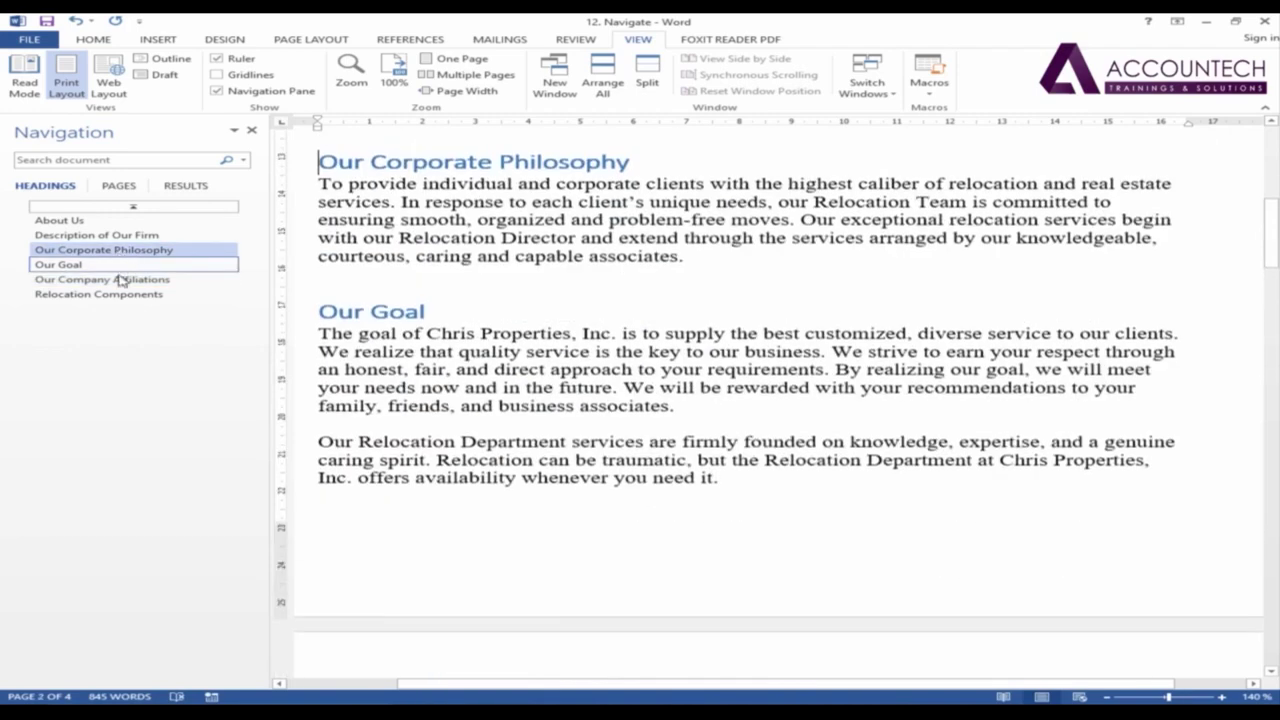
left_click(120, 297)
left_click(121, 238)
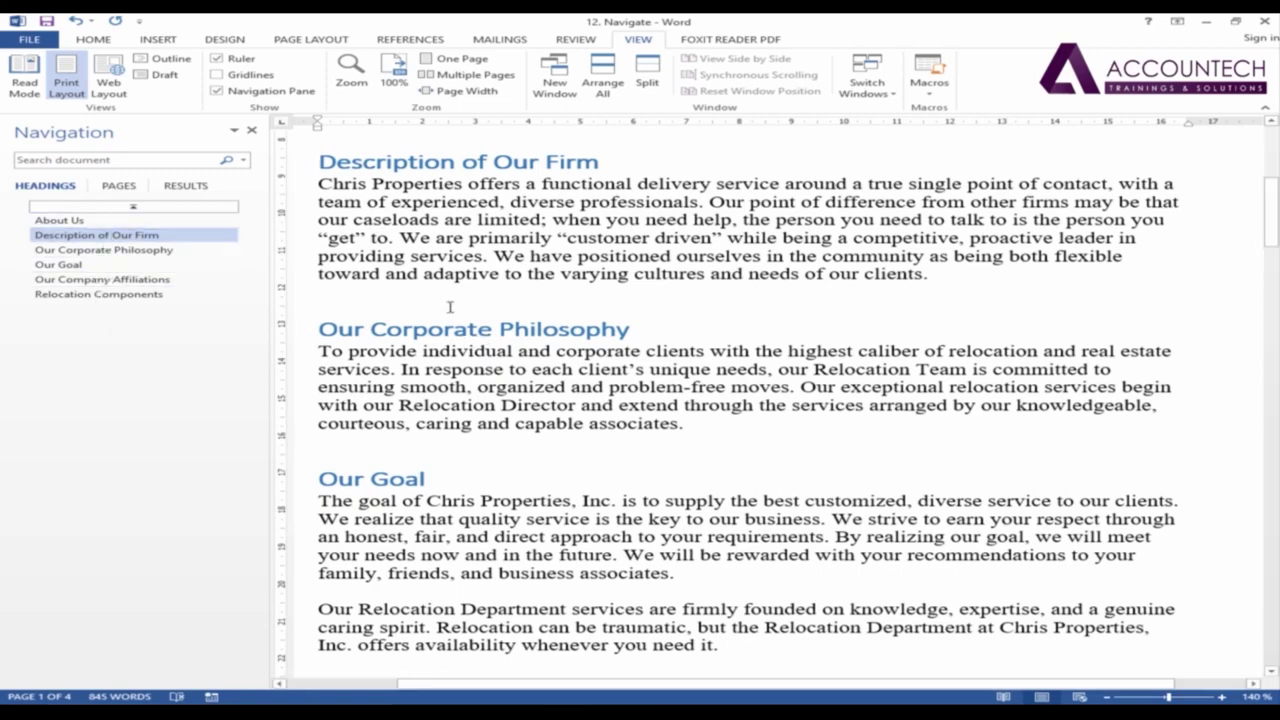
scroll(448, 371, "up", 5)
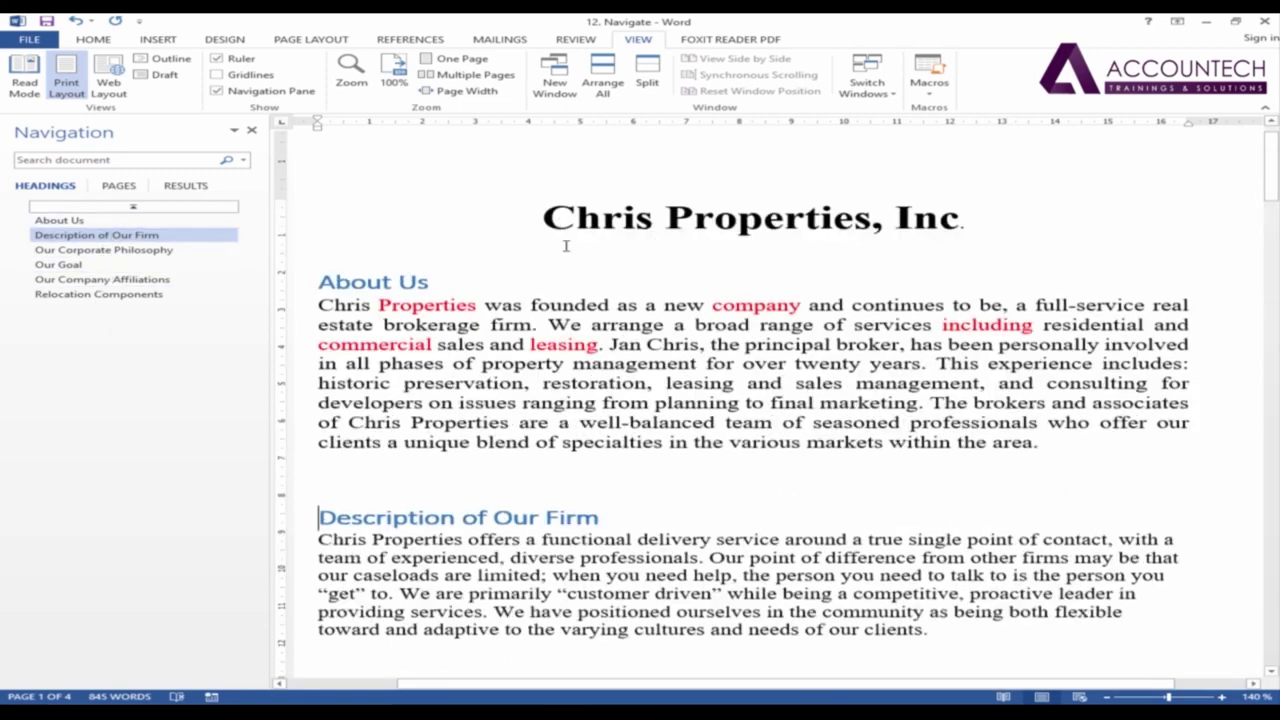
left_click(252, 130)
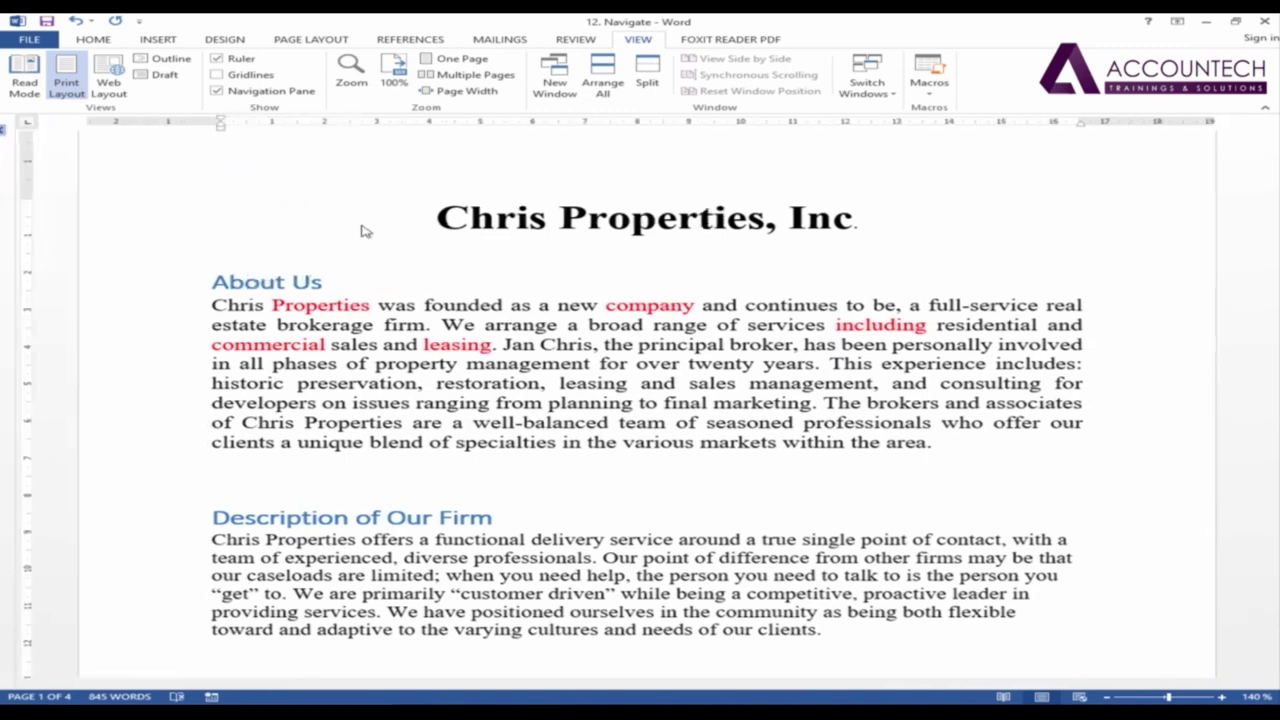
- Select the whole "About Us" heading and show the available text styles
left_click(319, 281)
triple_click(319, 281)
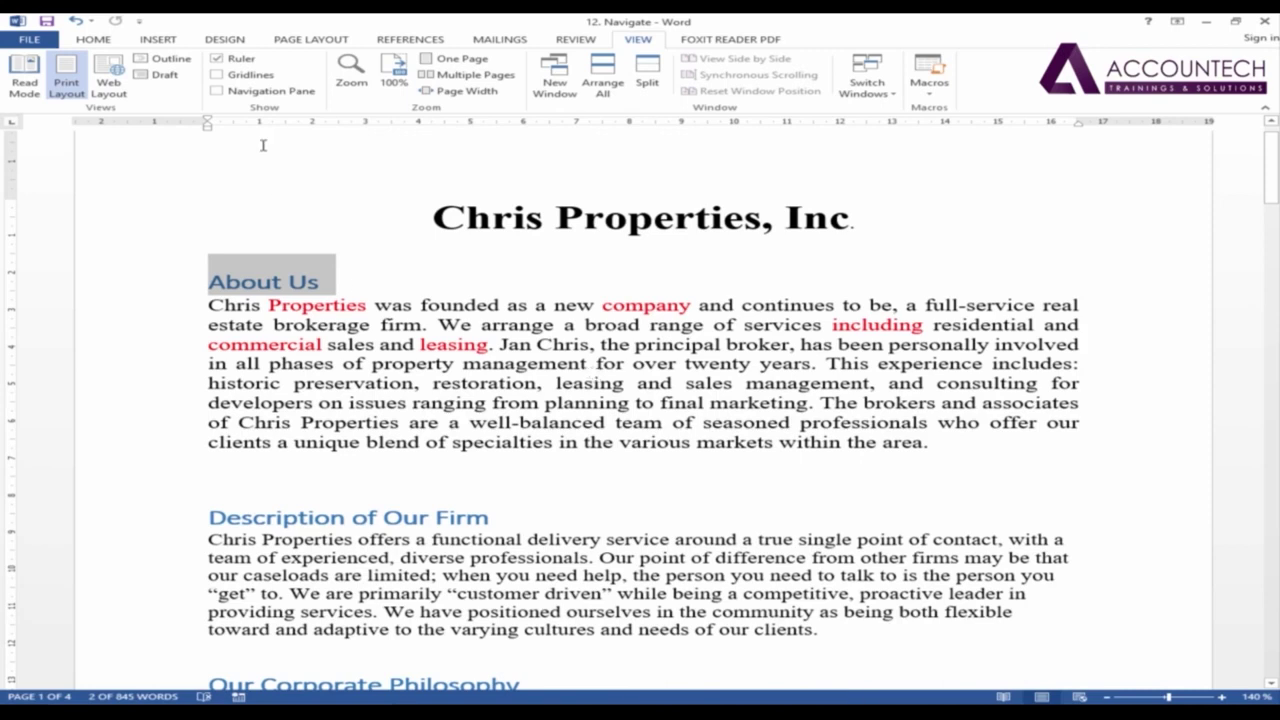
left_click(93, 40)
right_click(829, 84)
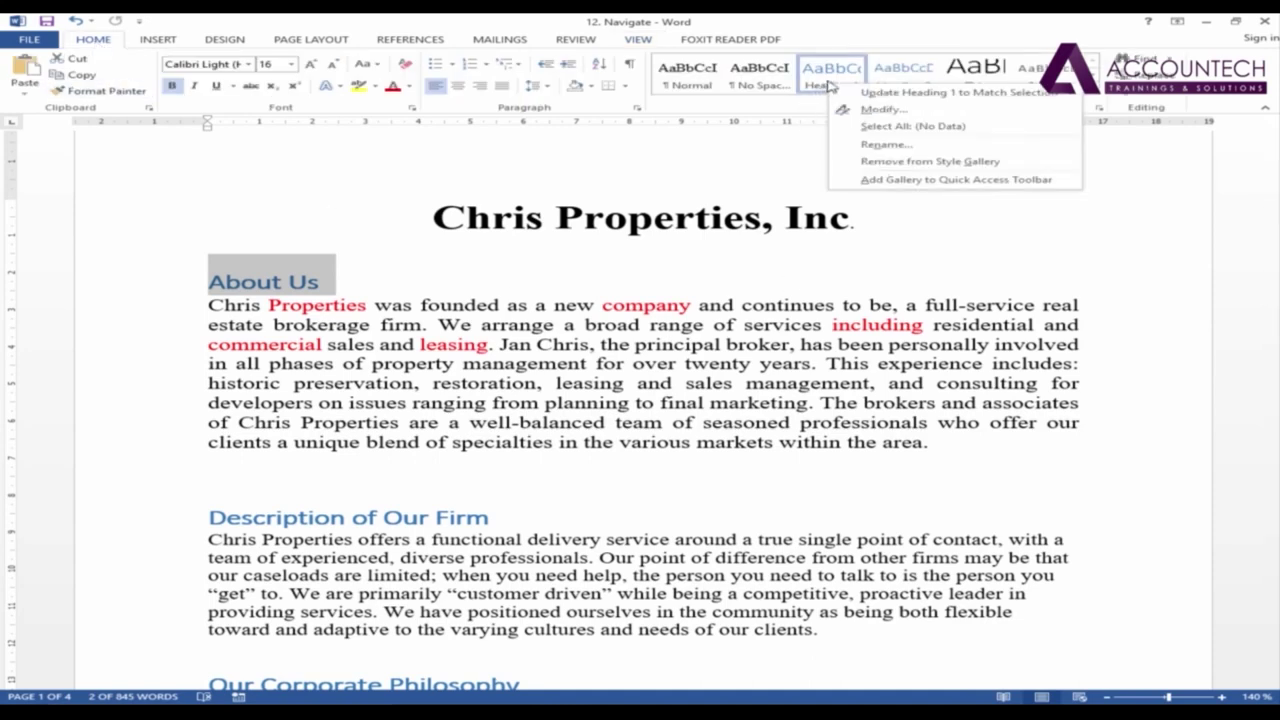
key("Escape")
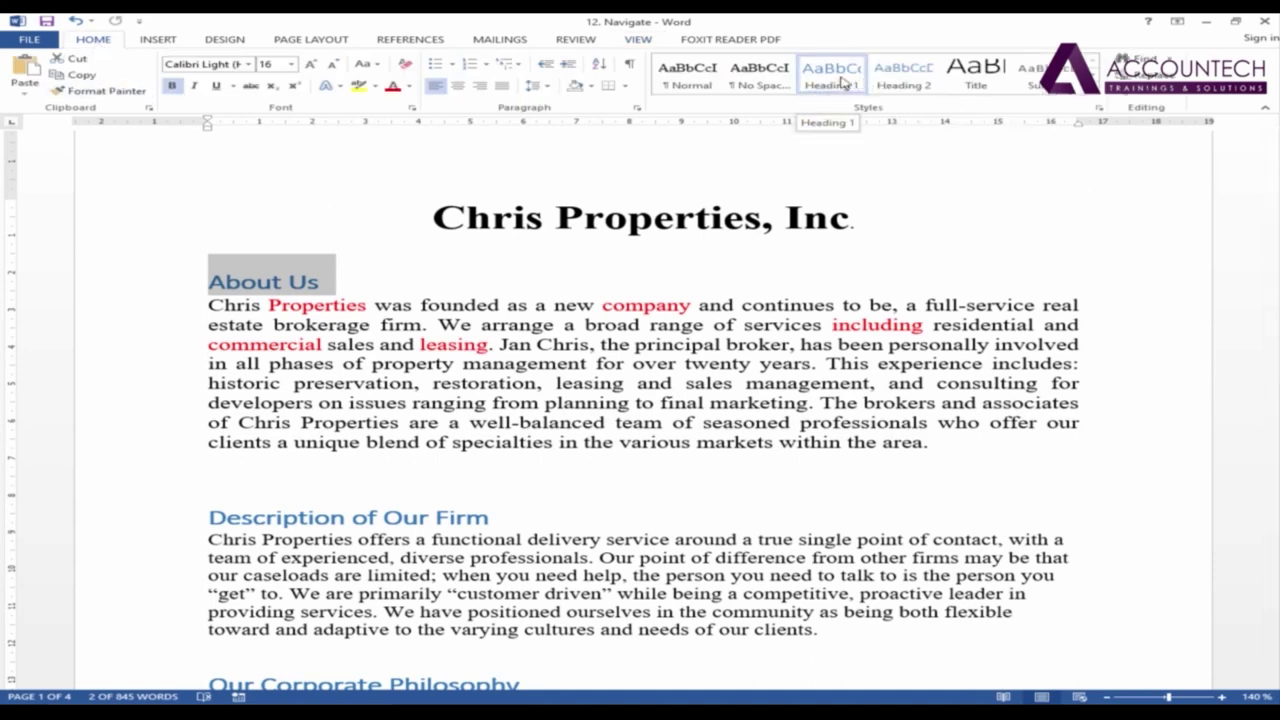
right_click(843, 83)
key("Escape")
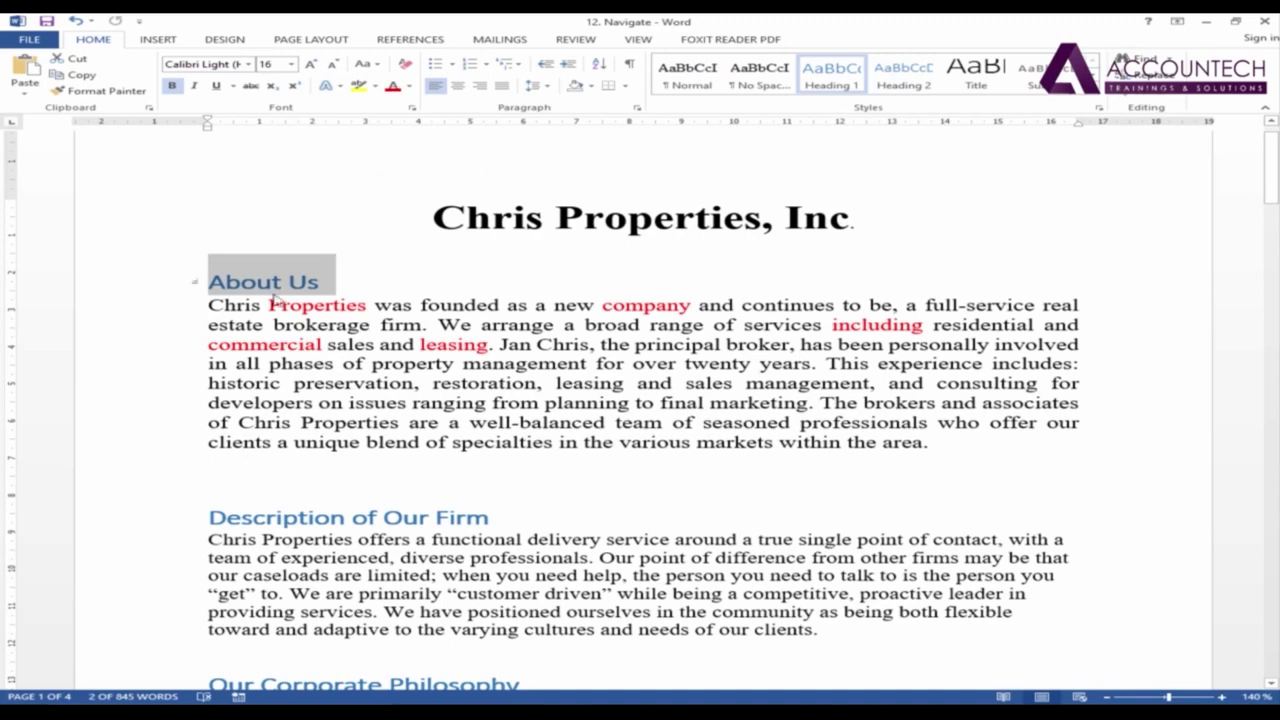
- Create a new style from the "About Us" formatting, name it "My heading Style", and open its full formatting options
left_click(1095, 95)
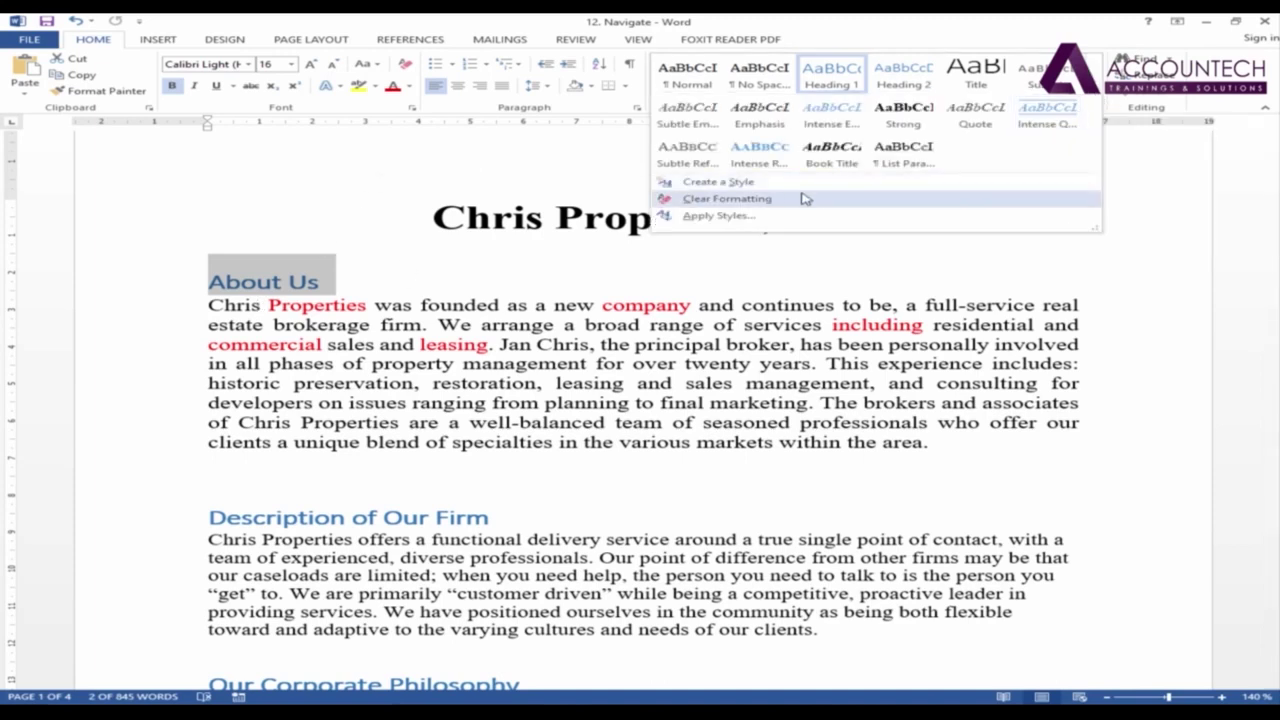
left_click(751, 189)
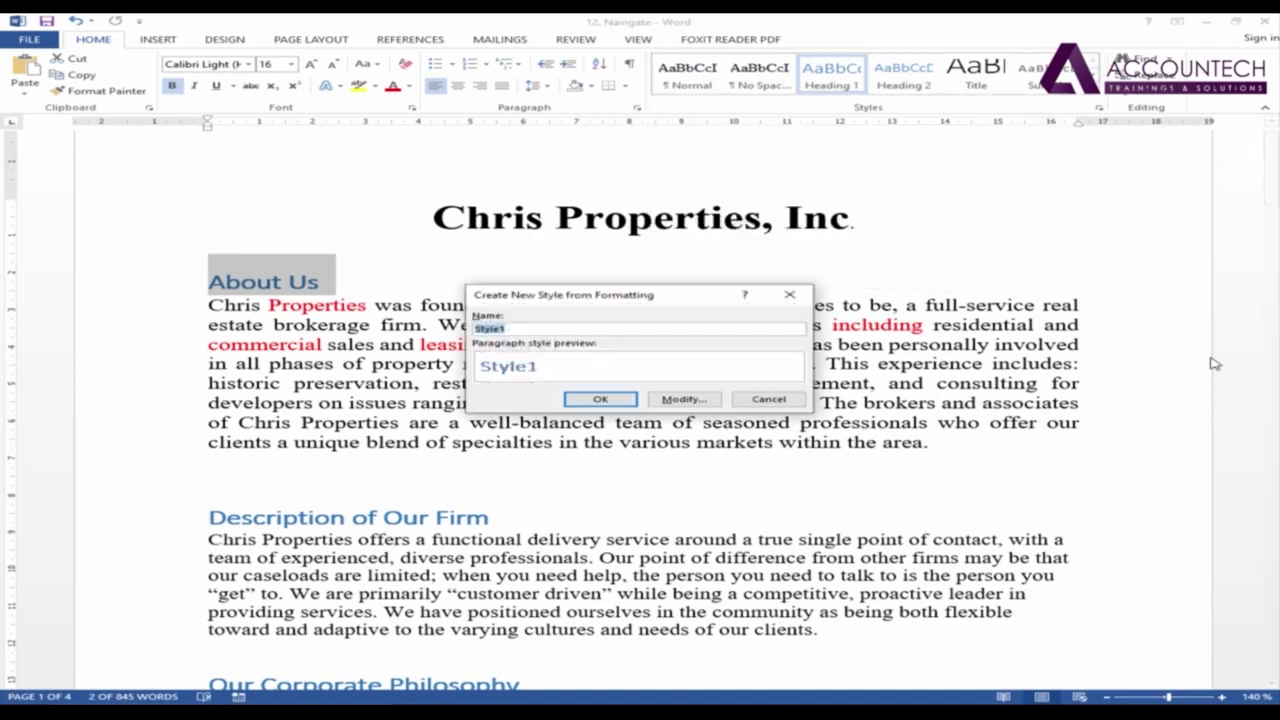
left_click_drag(620, 294, 688, 259)
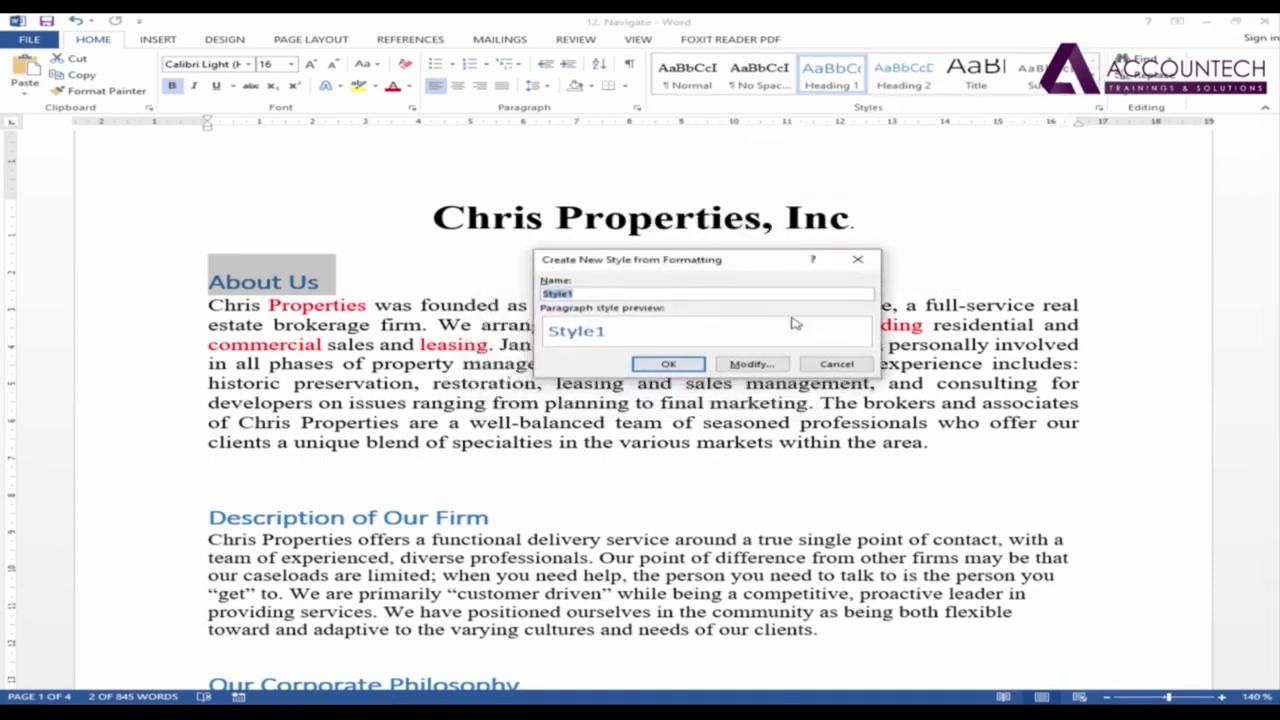
type("My heading")
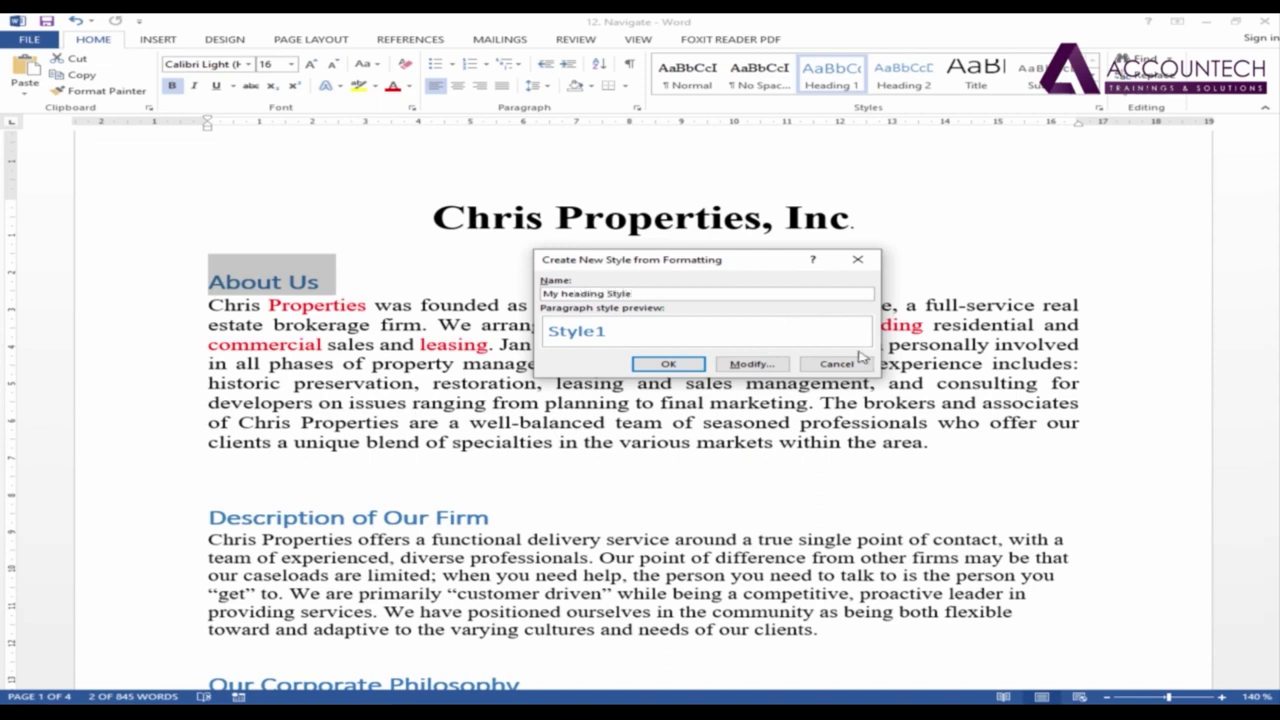
left_click(752, 366)
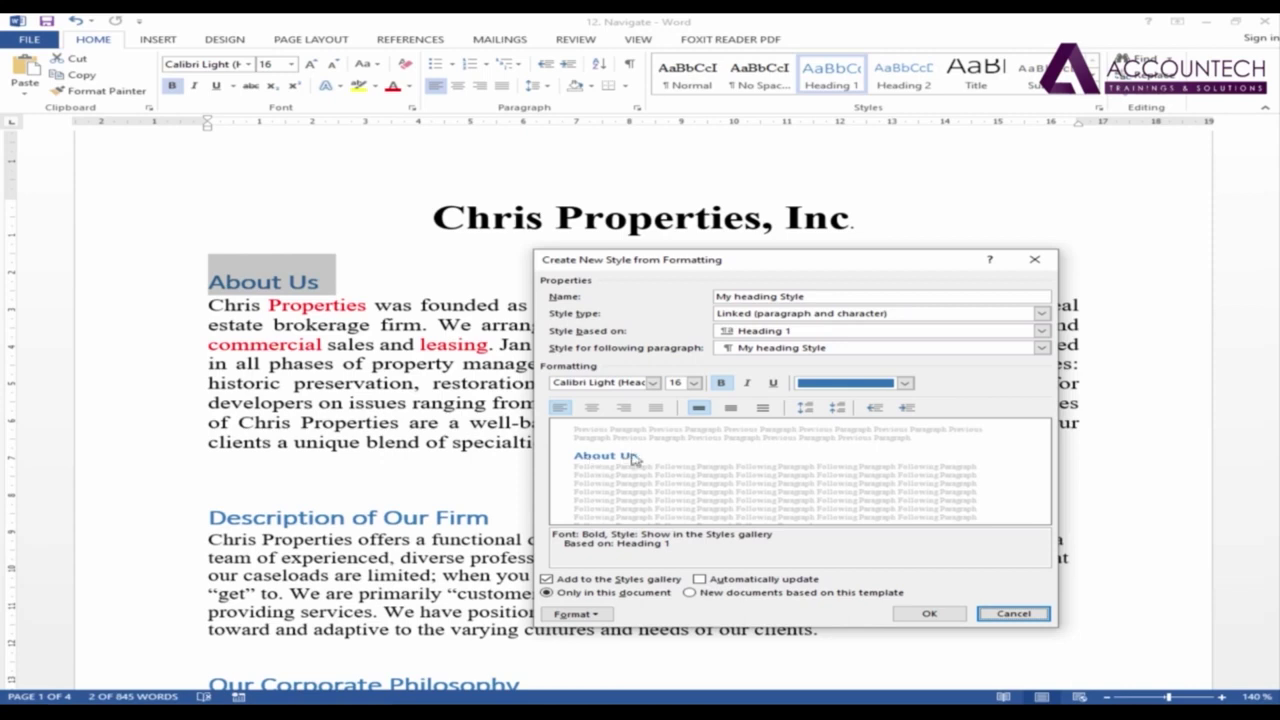
left_click(596, 615)
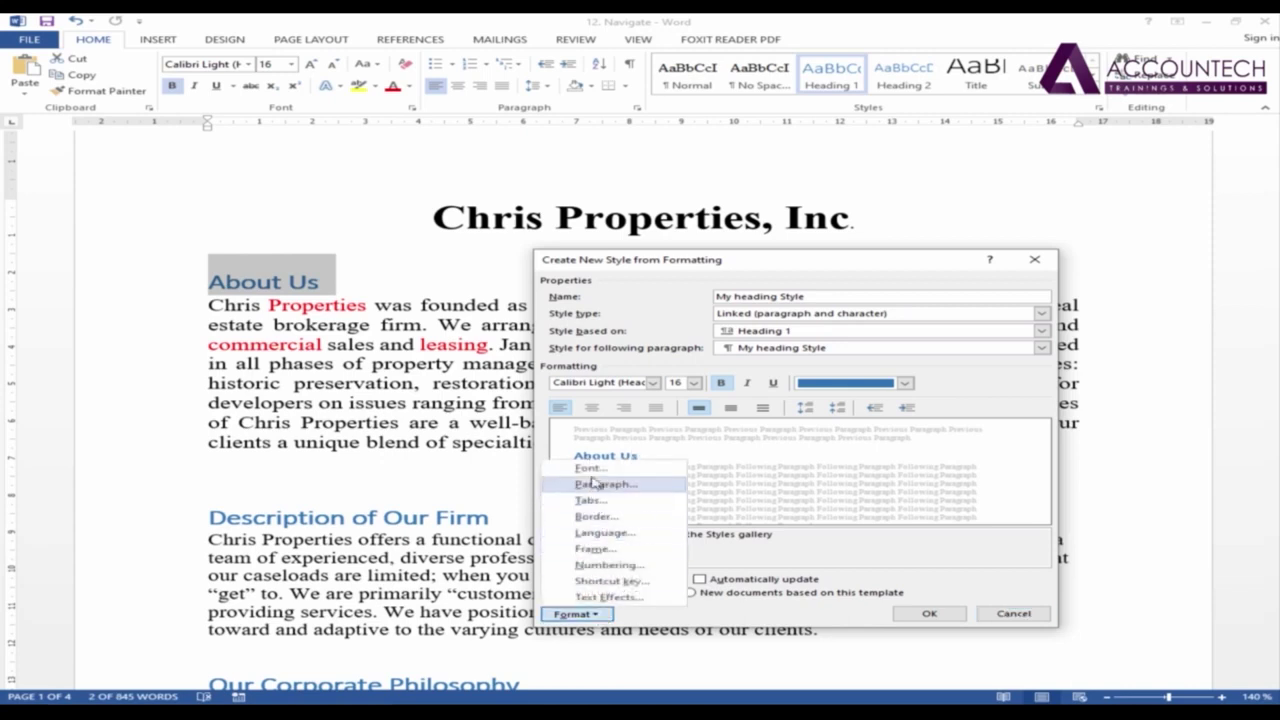
left_click(850, 464)
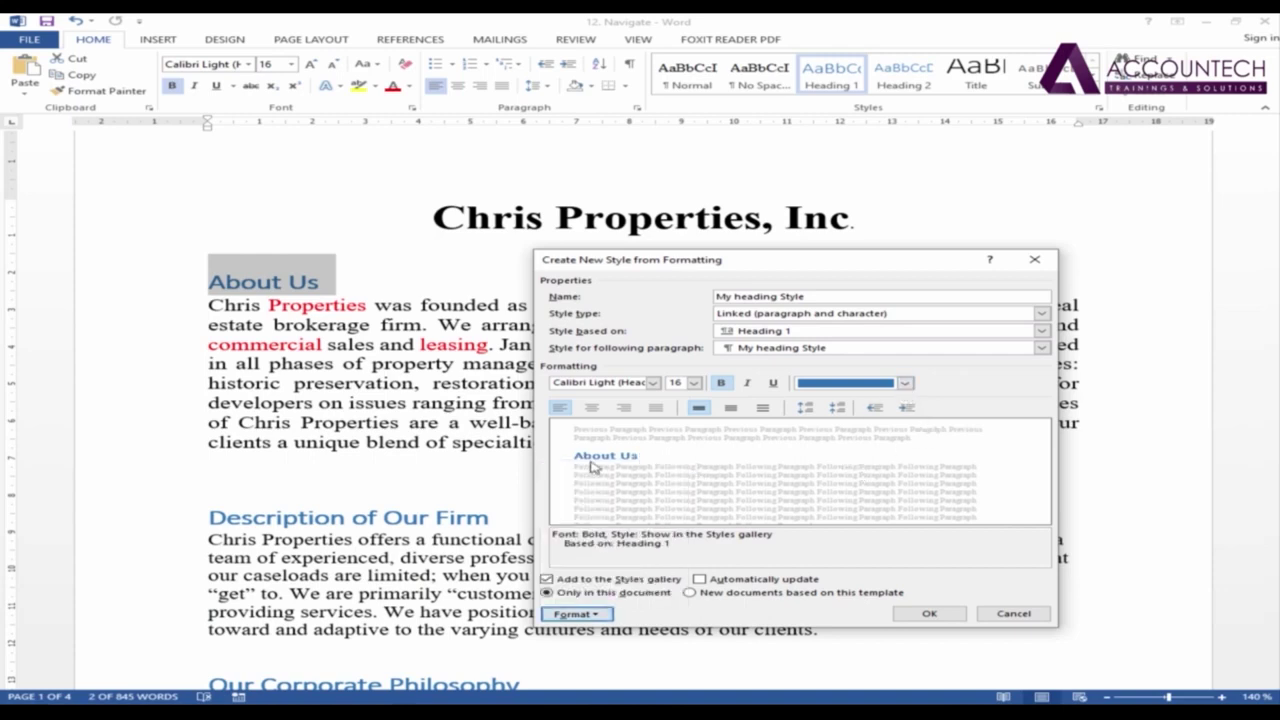
- Set the new style's font to Arial Black, 18 pt, with the Automatic font colour
left_click(904, 383)
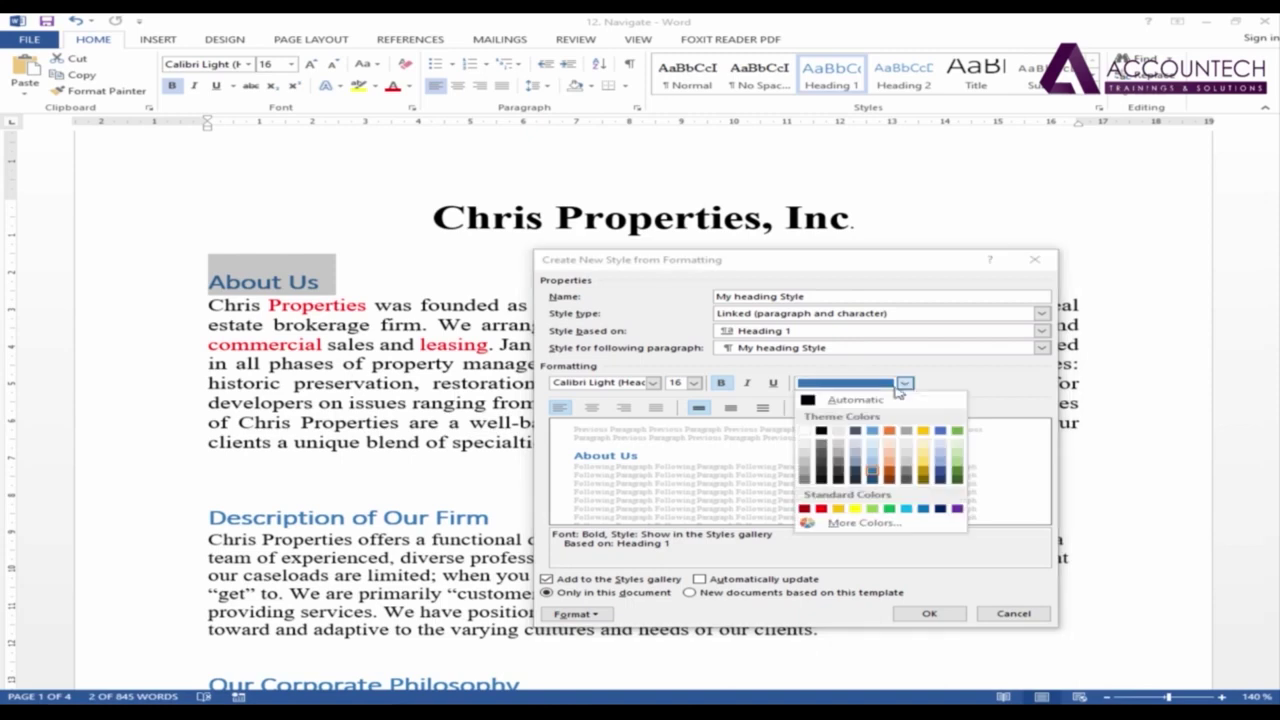
left_click(820, 402)
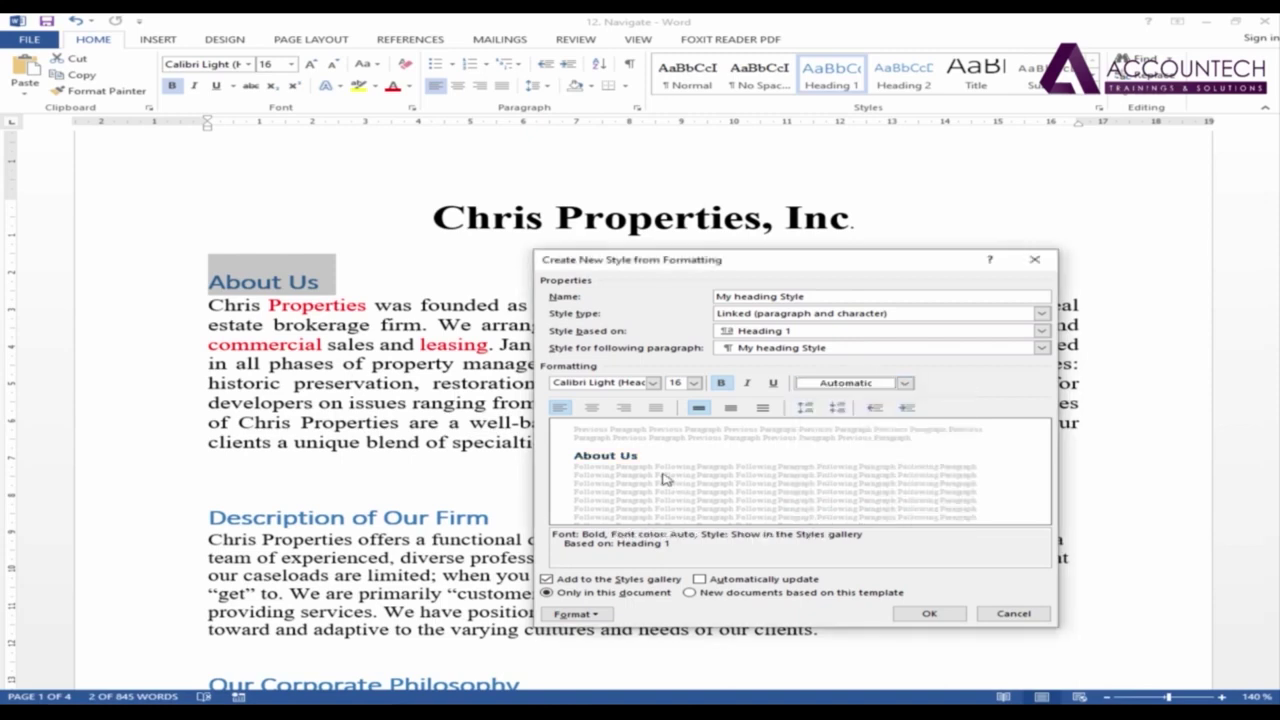
left_click(693, 383)
left_click(674, 460)
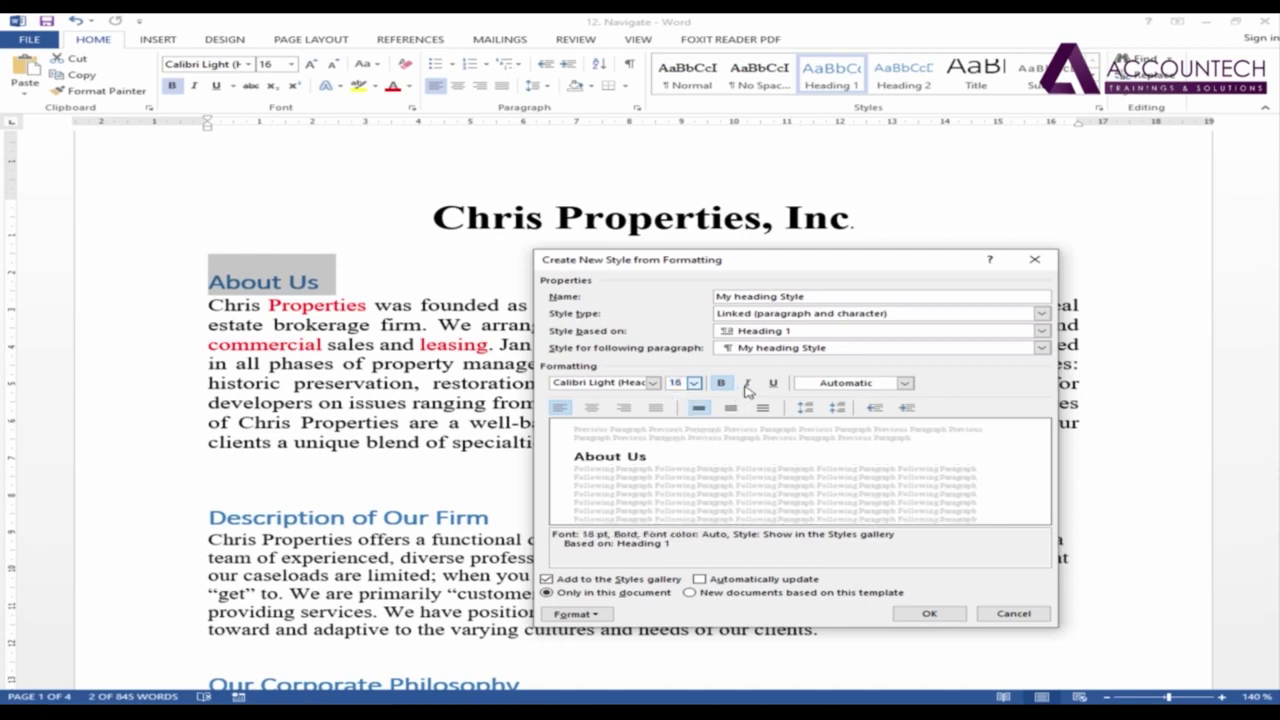
left_click(652, 383)
left_click(638, 440)
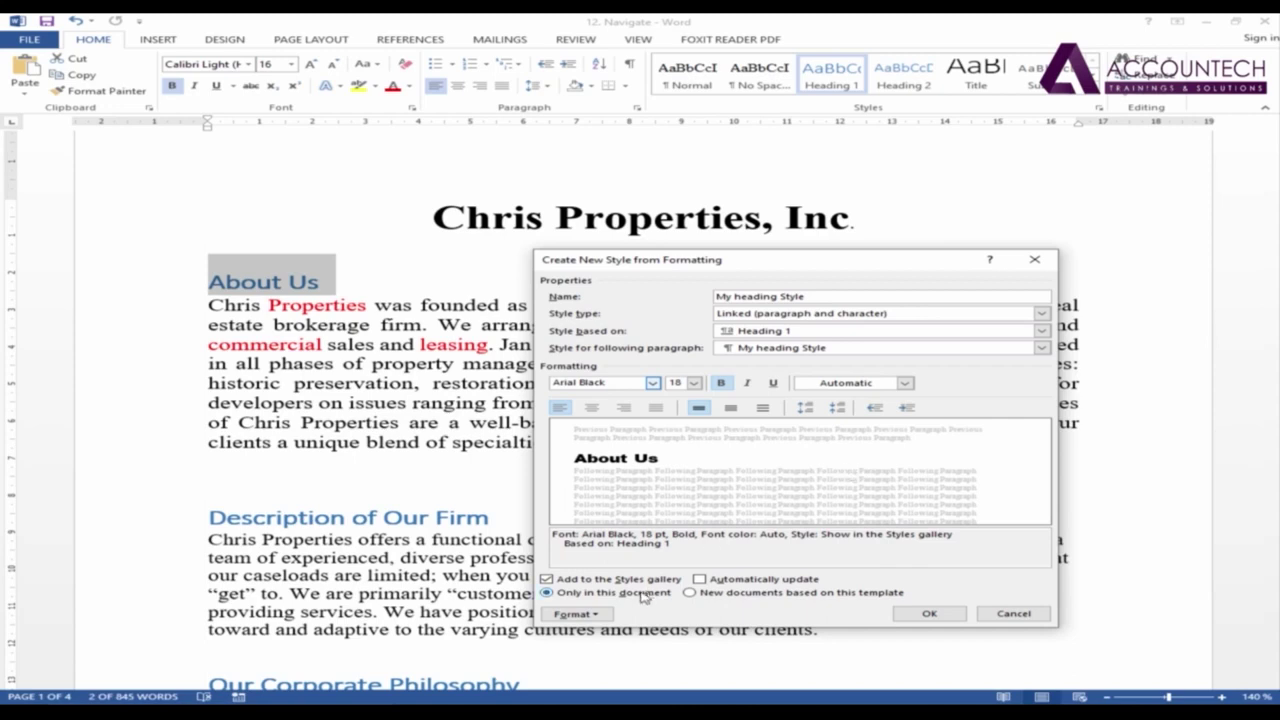
- Give the new style a box border and light green shading, and save it so it applies to "About Us"
left_click(595, 613)
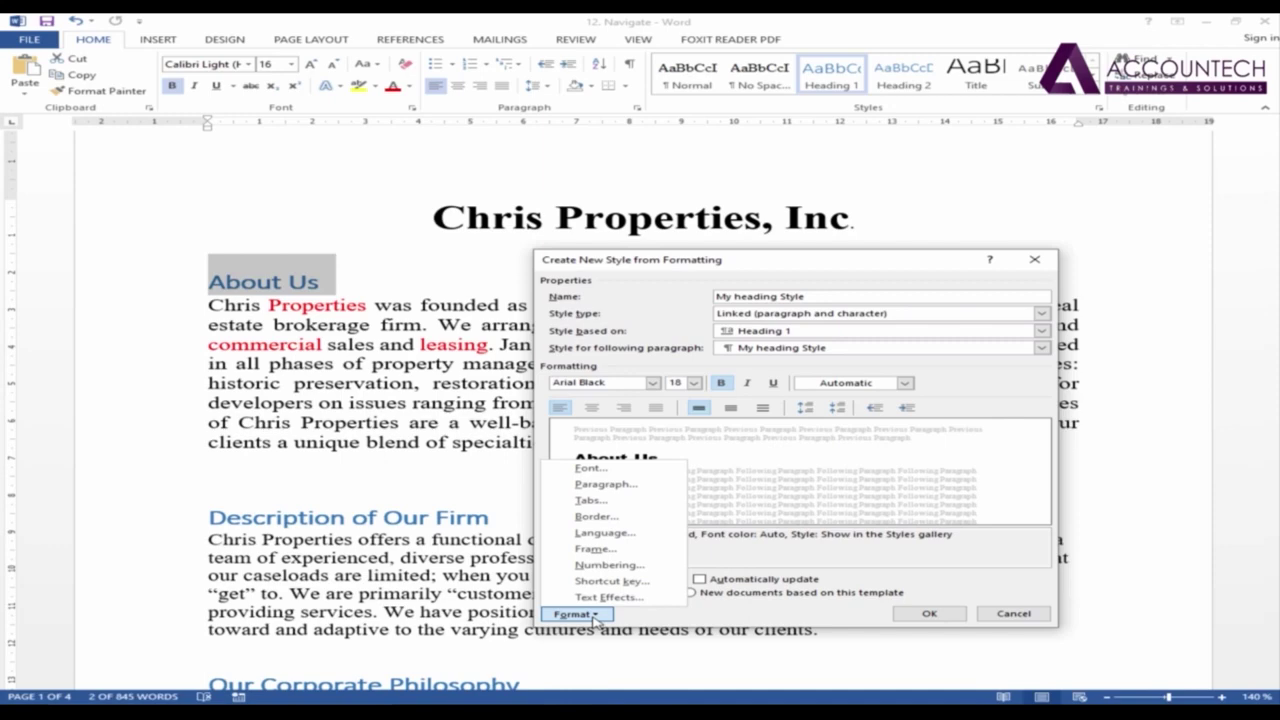
left_click(611, 524)
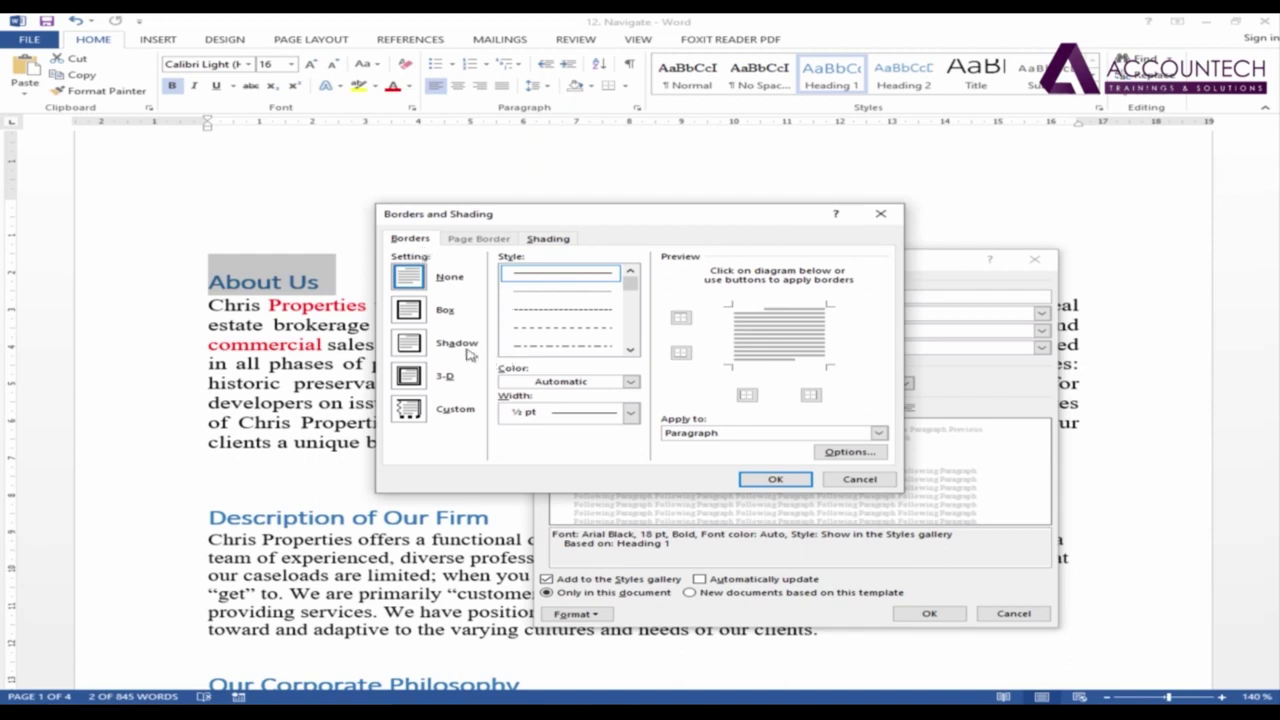
left_click(409, 313)
left_click(548, 239)
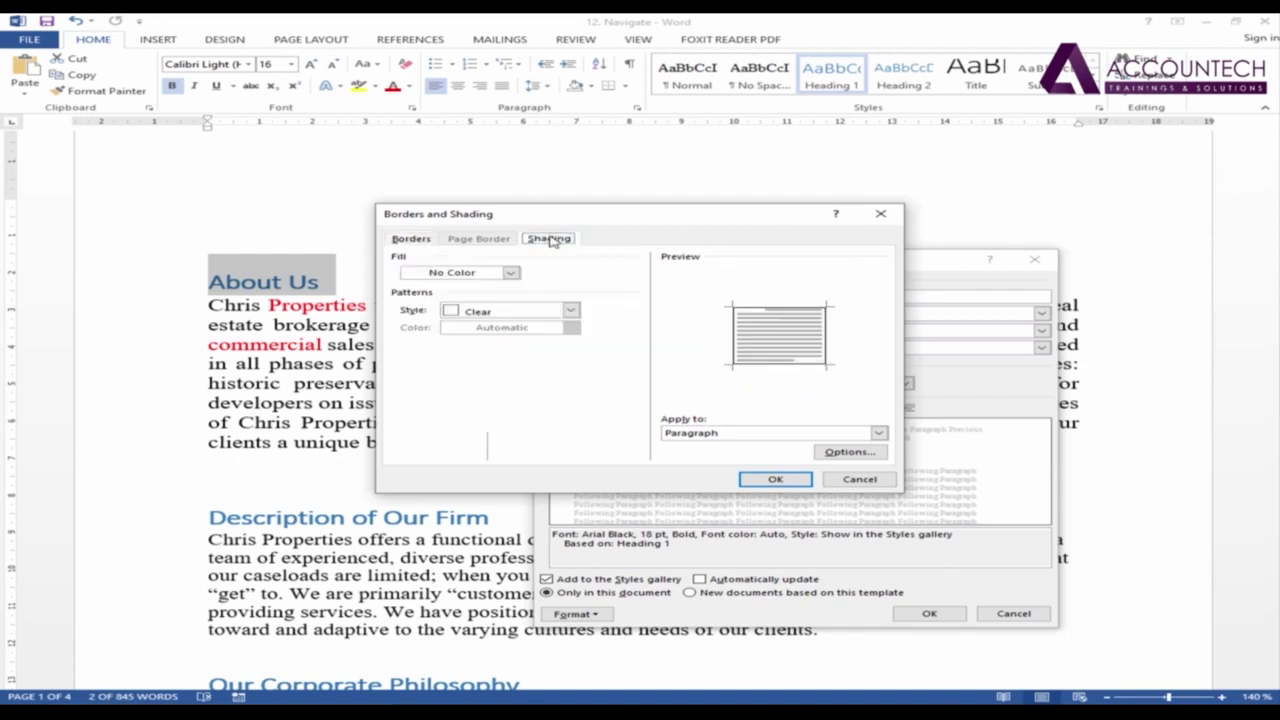
left_click(511, 273)
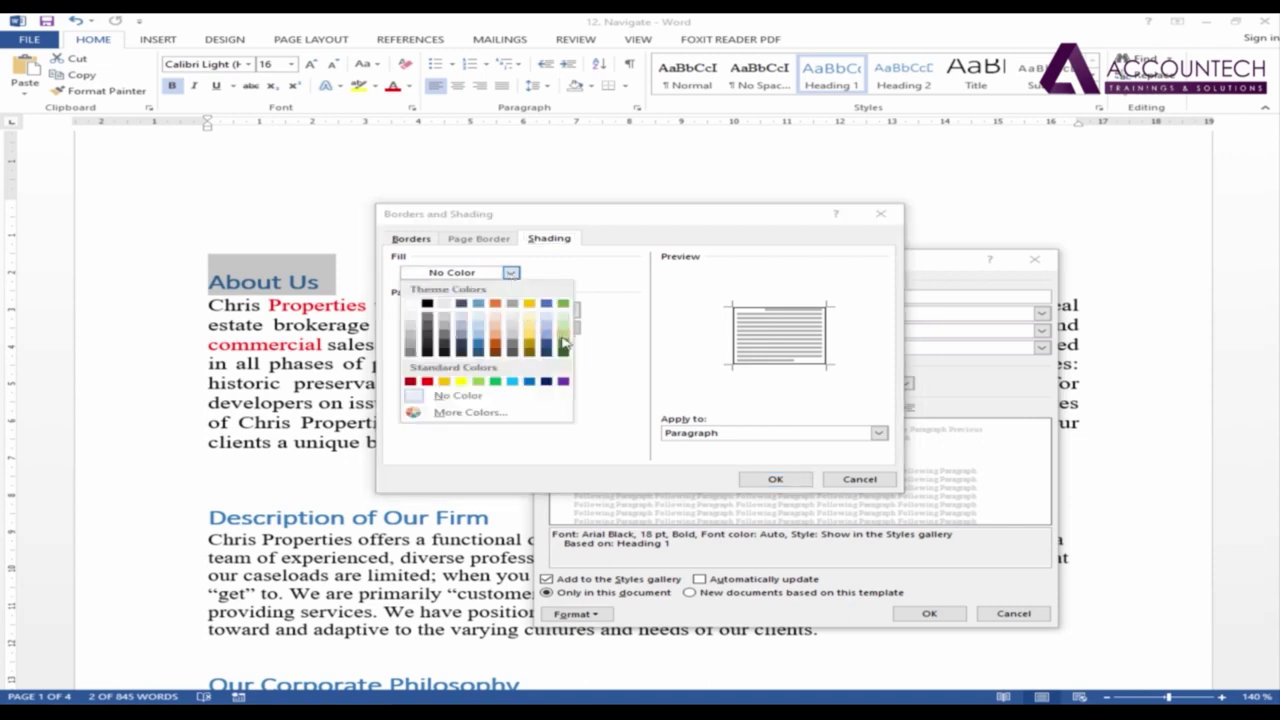
left_click(563, 345)
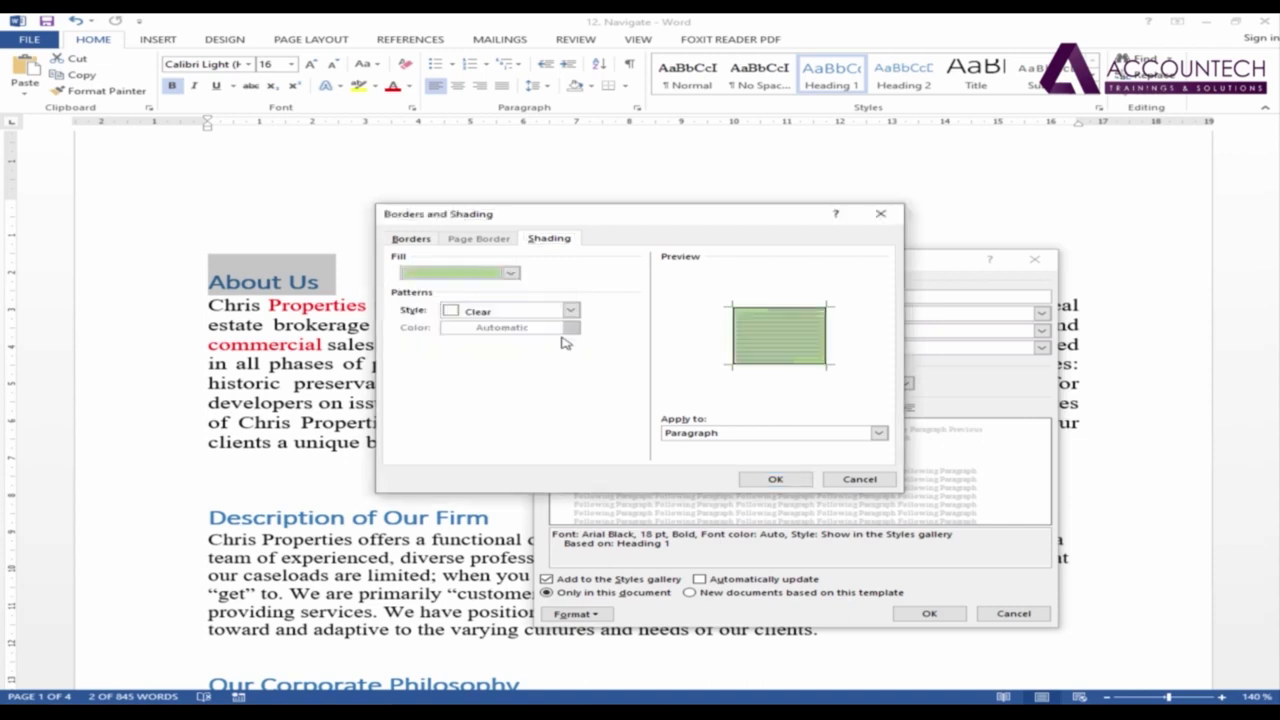
left_click(776, 480)
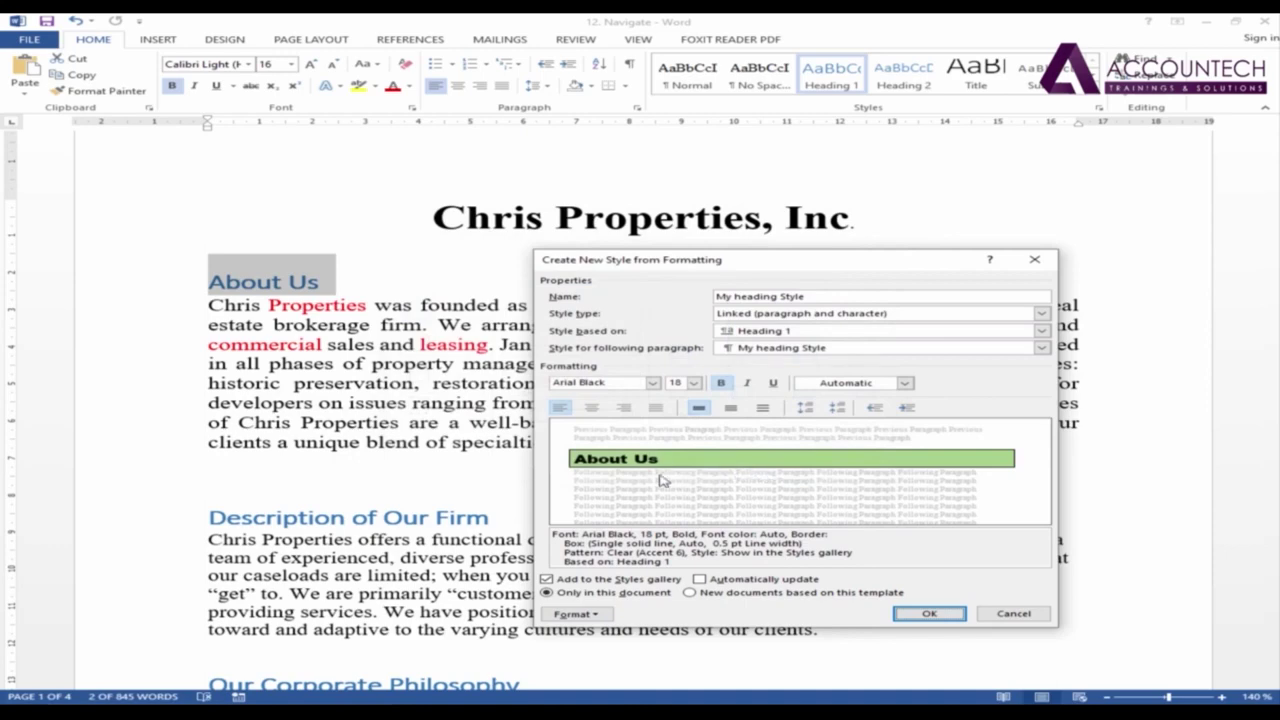
left_click(930, 614)
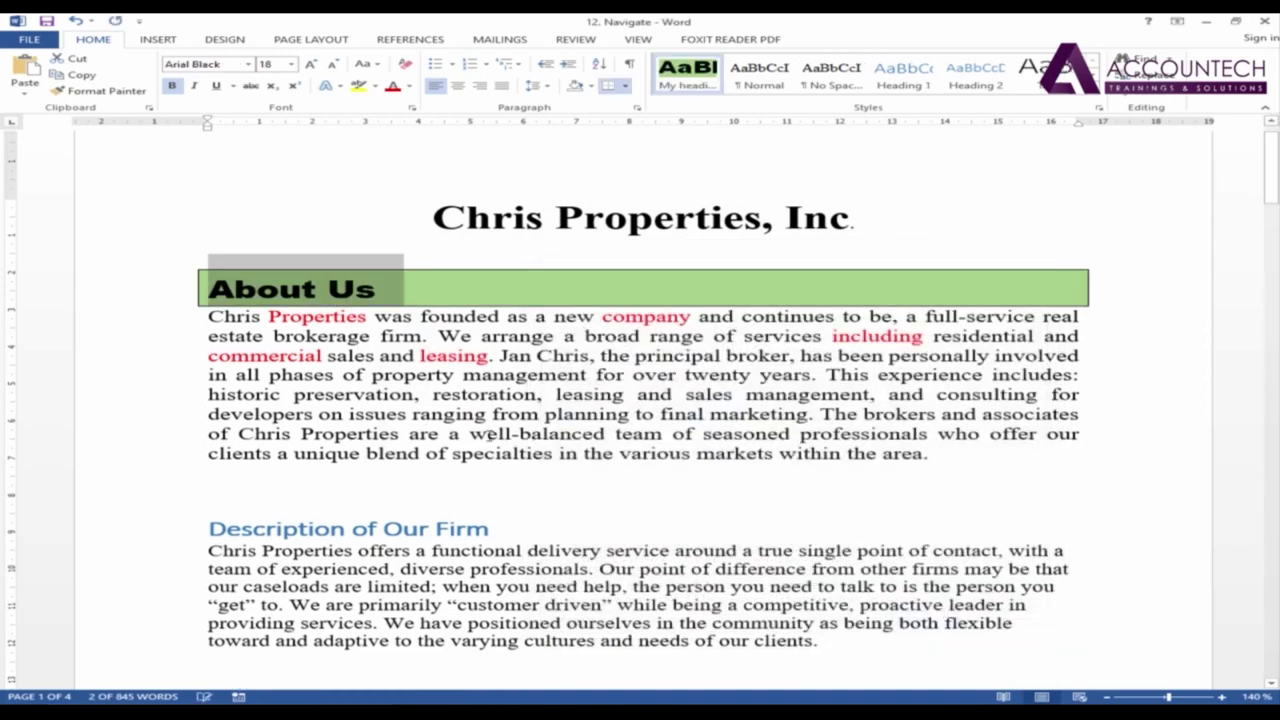
- Update the Heading 1 style to match the formatting of the selected "About Us" heading
left_click(466, 394)
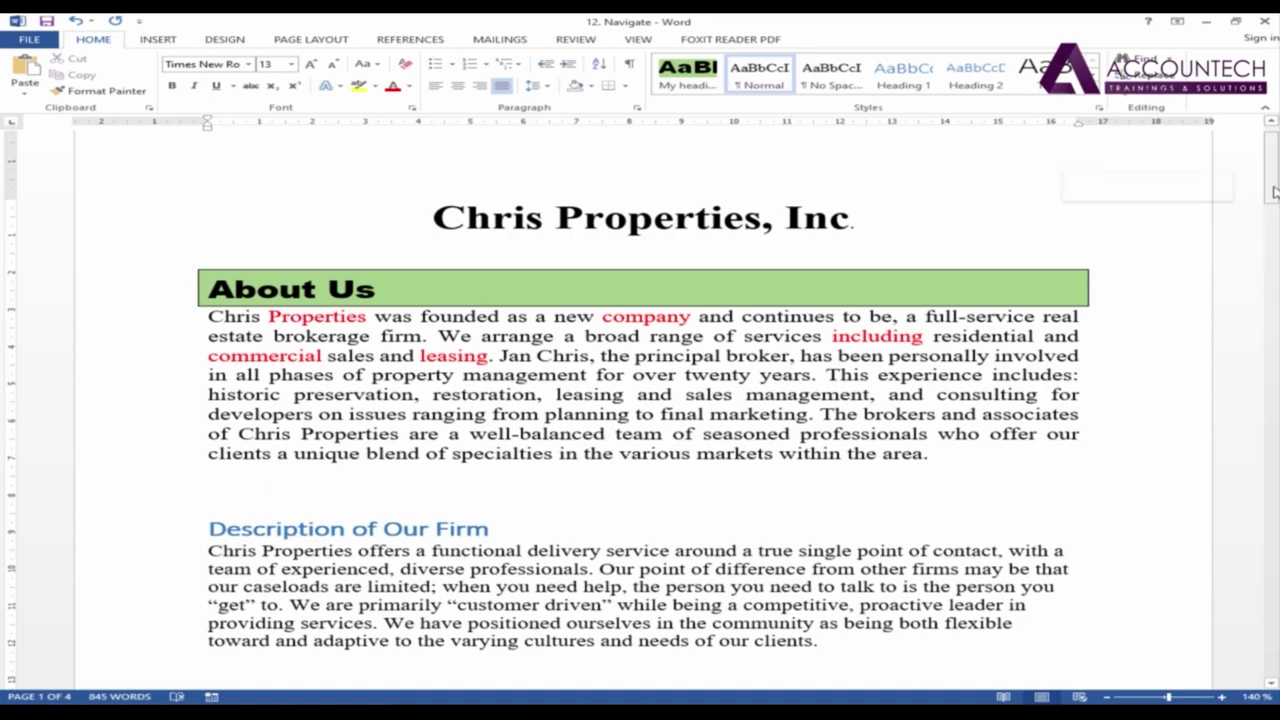
left_click_drag(1272, 172, 1272, 183)
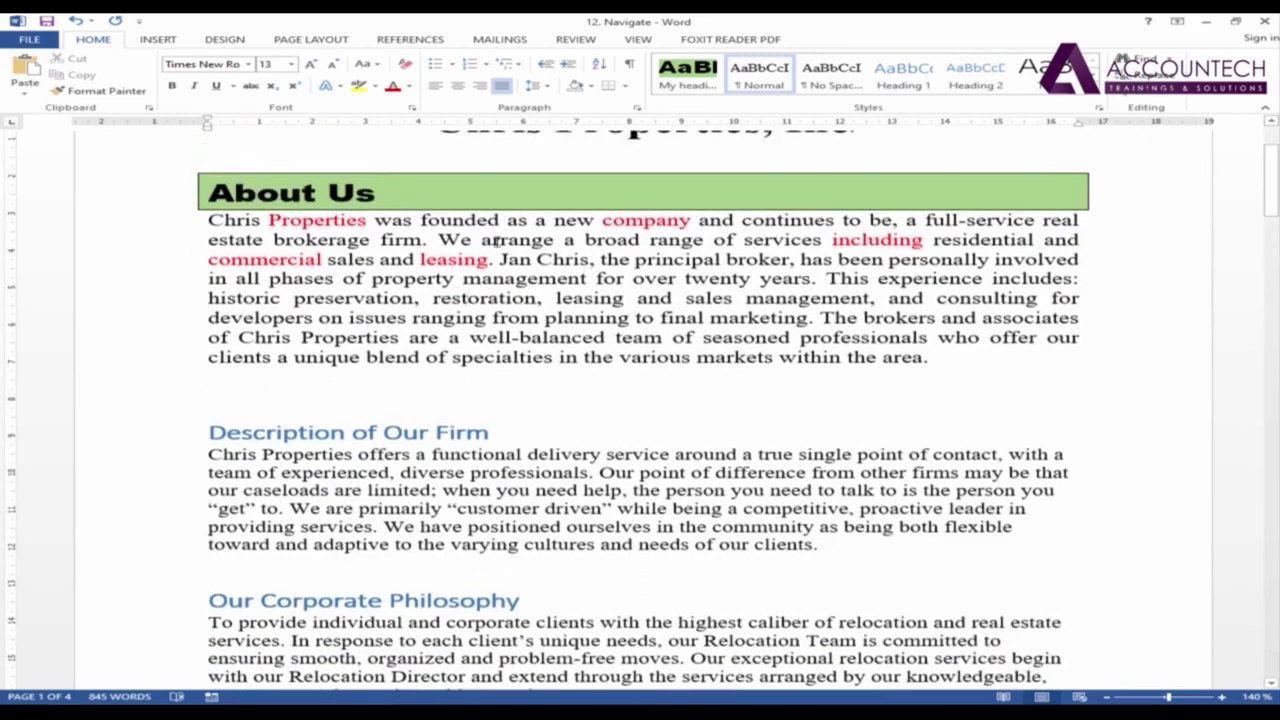
scroll(1217, 187, "up", 1)
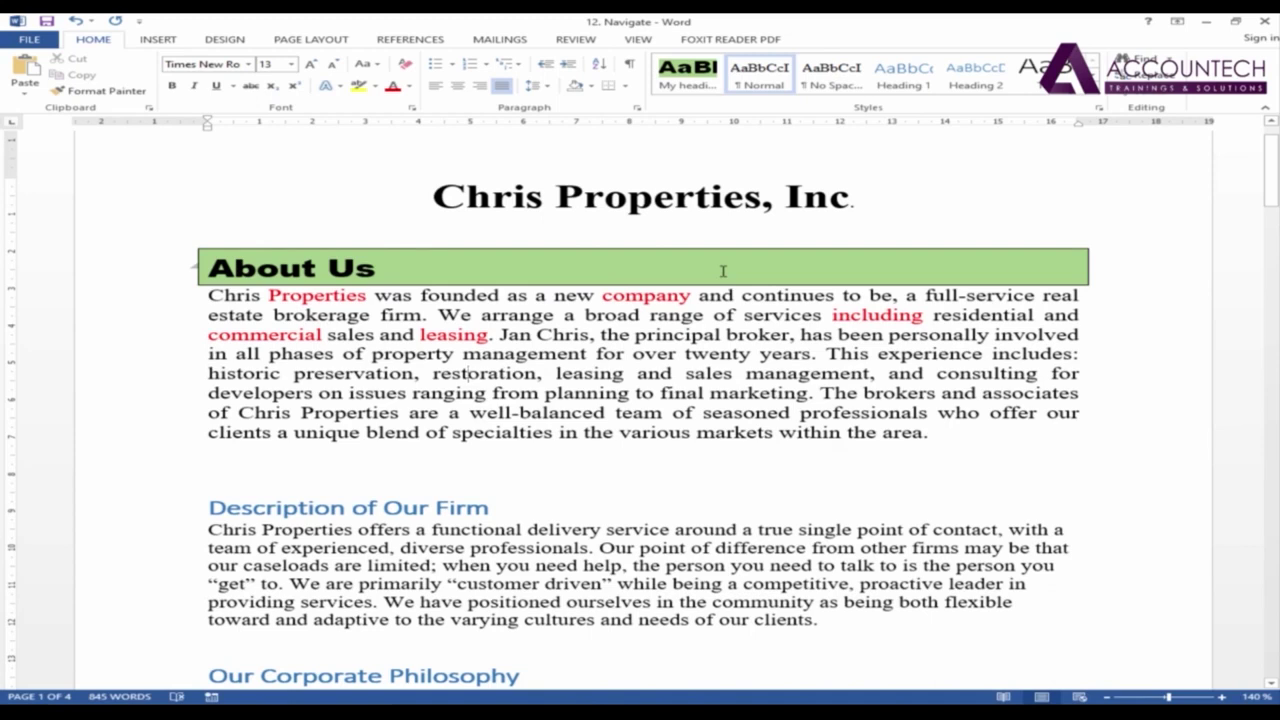
left_click_drag(423, 271, 208, 268)
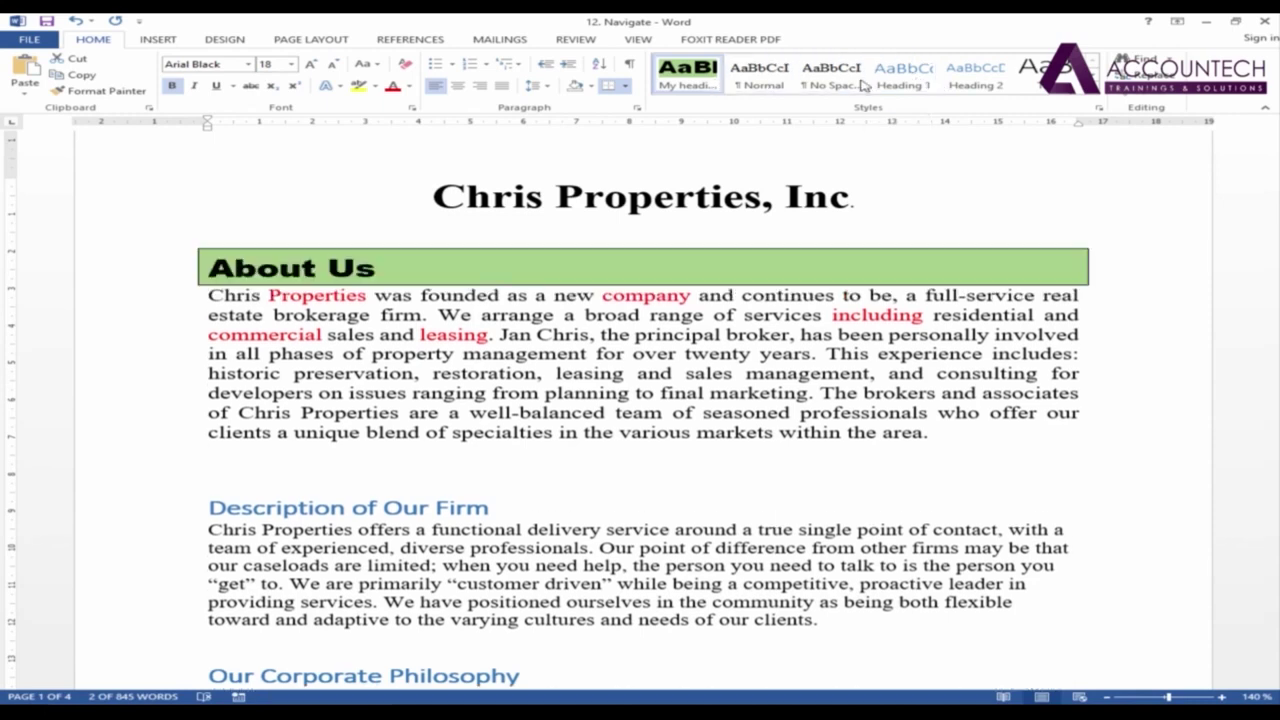
right_click(918, 87)
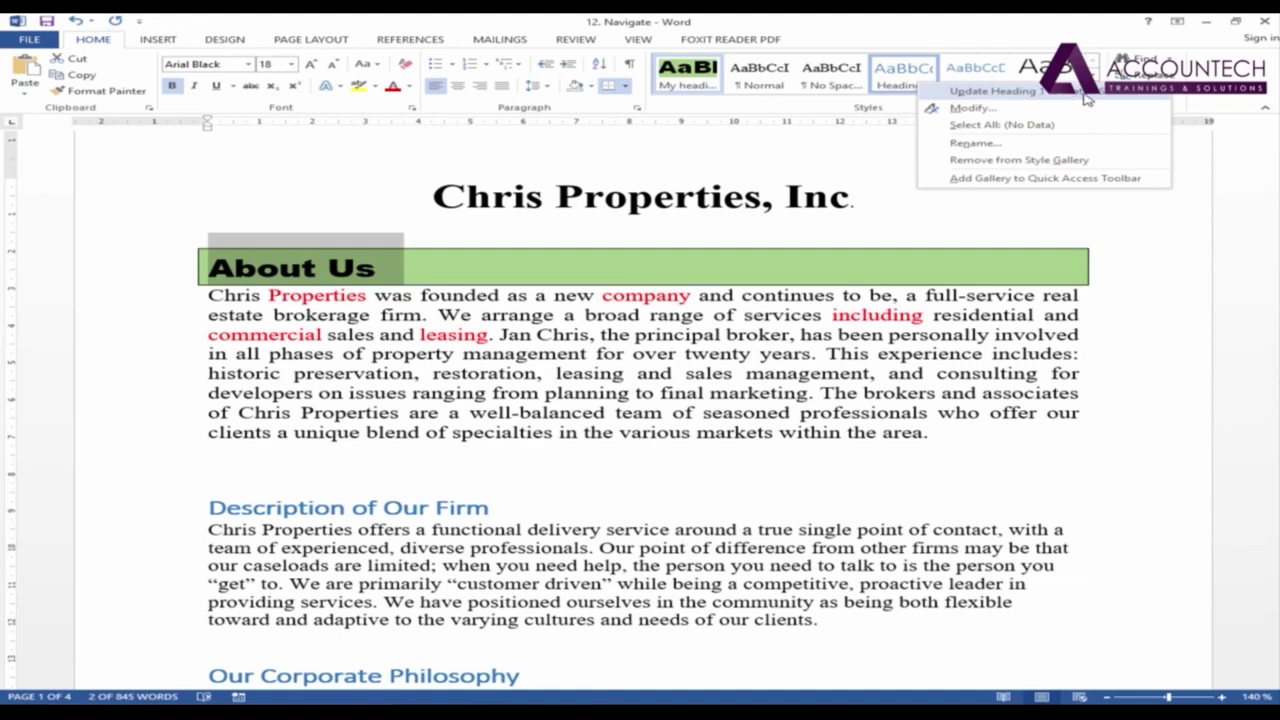
left_click(1144, 94)
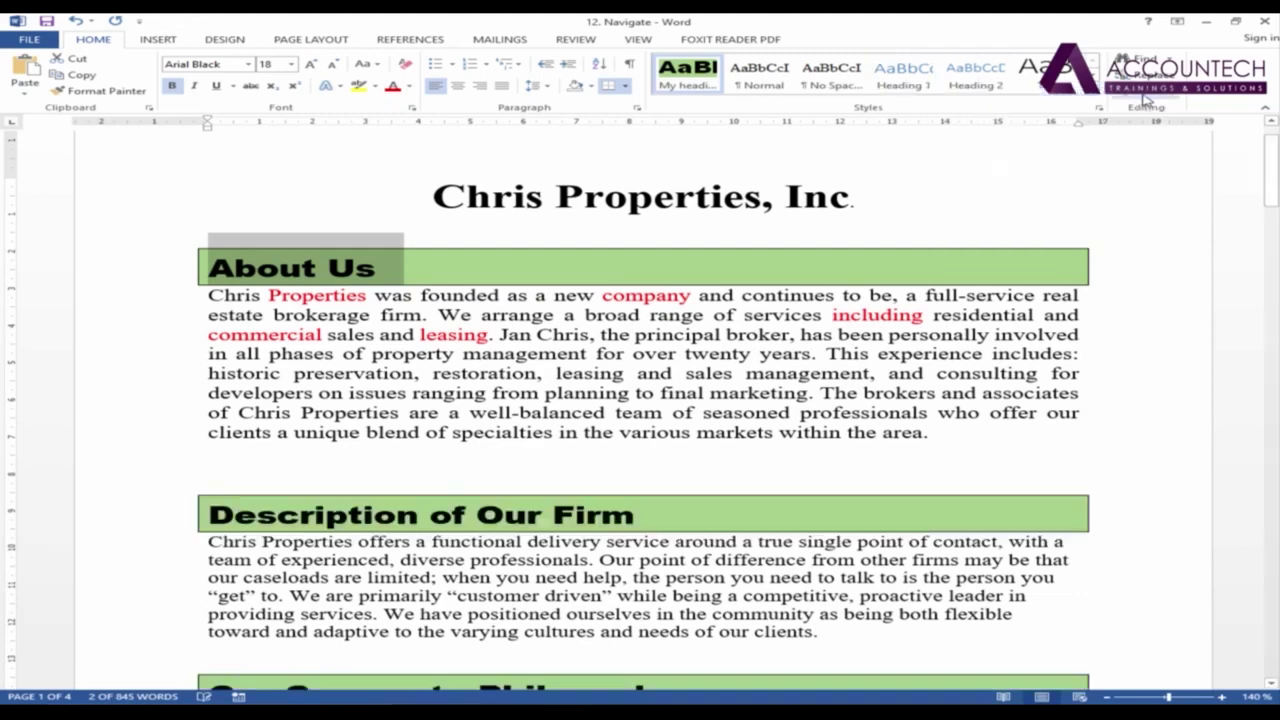
- Look through the document to check the Heading 1 formatting on all section headings, and return to the beginning
left_click(885, 345)
scroll(885, 345, "down", 6)
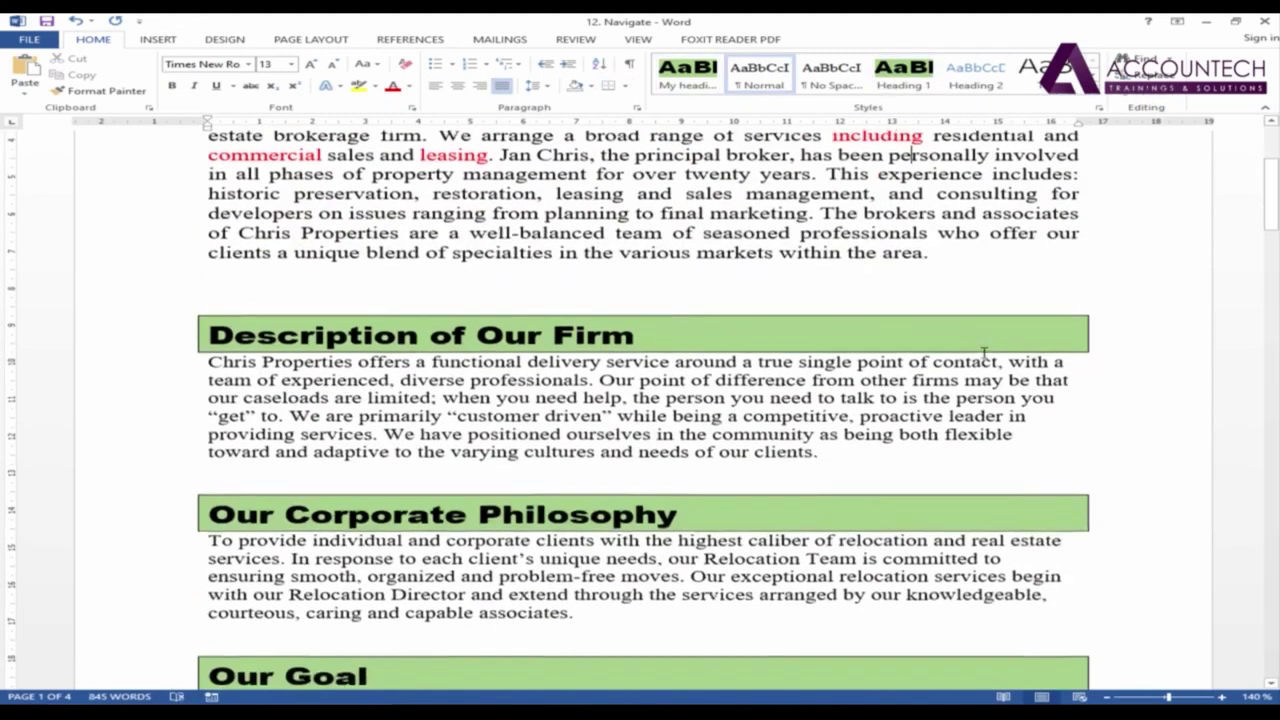
scroll(985, 352, "down", 9)
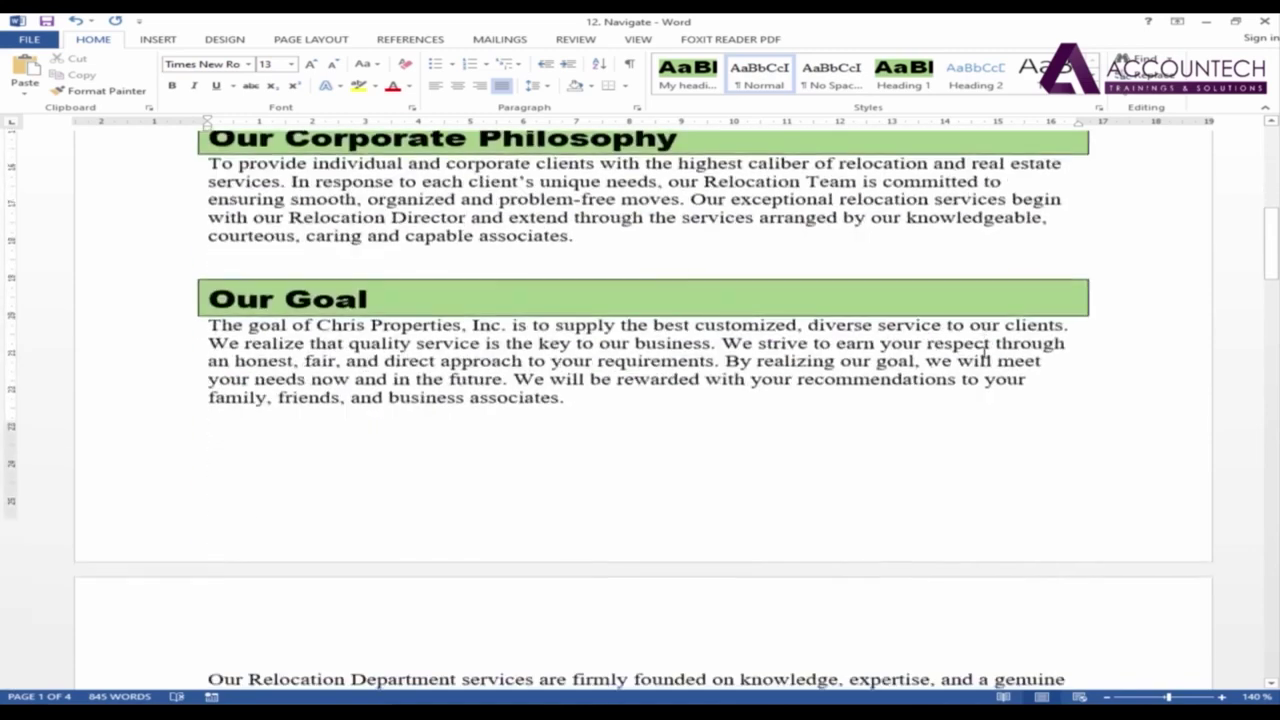
scroll(983, 354, "down", 9)
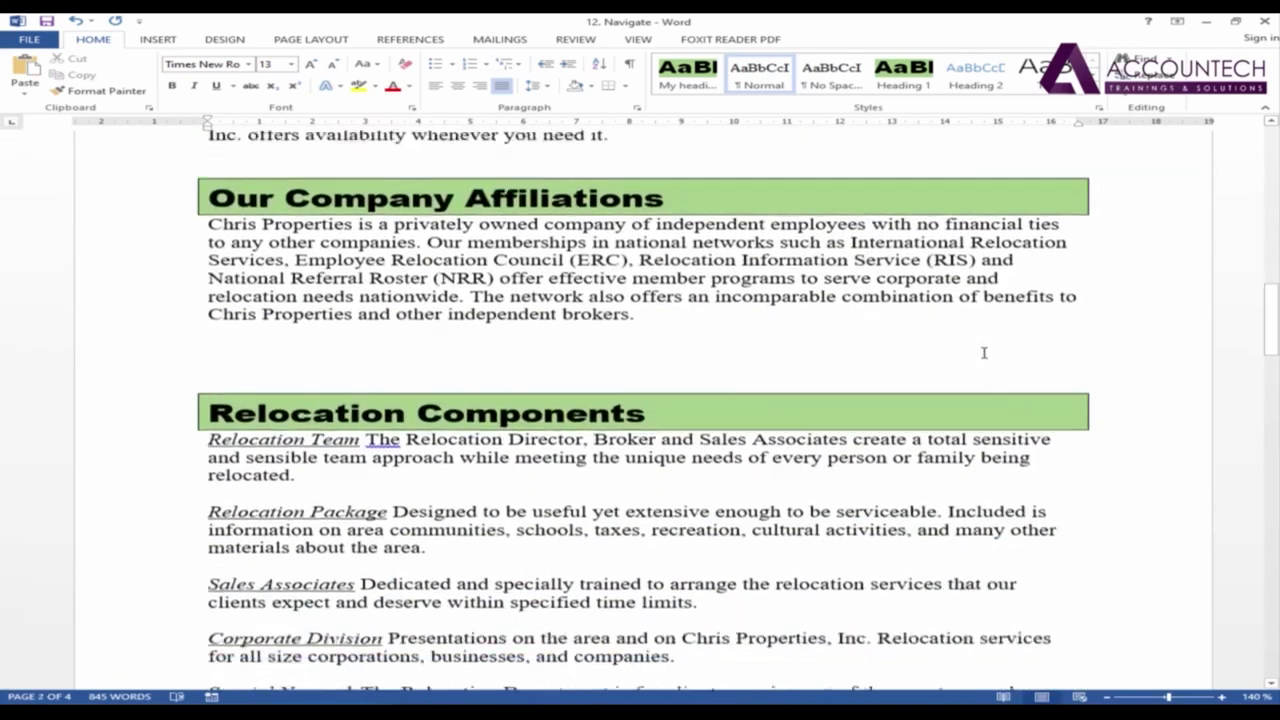
scroll(983, 352, "down", 9)
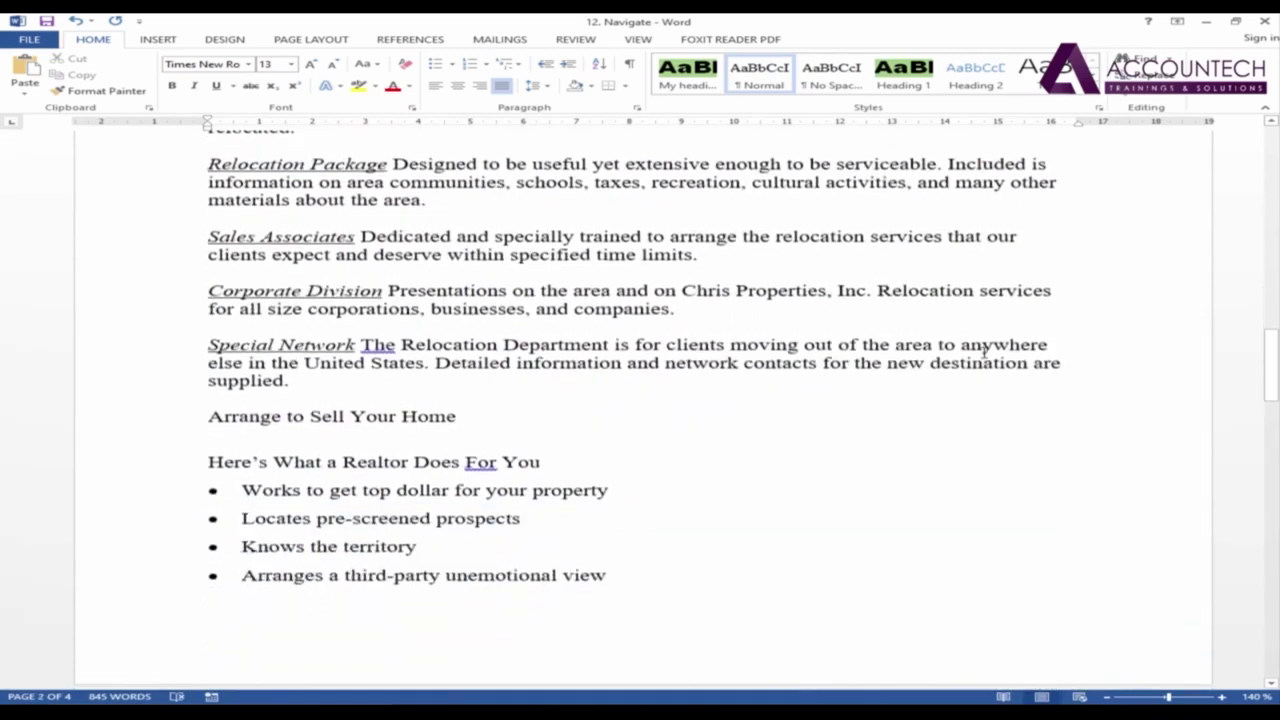
left_click_drag(1270, 415, 1270, 130)
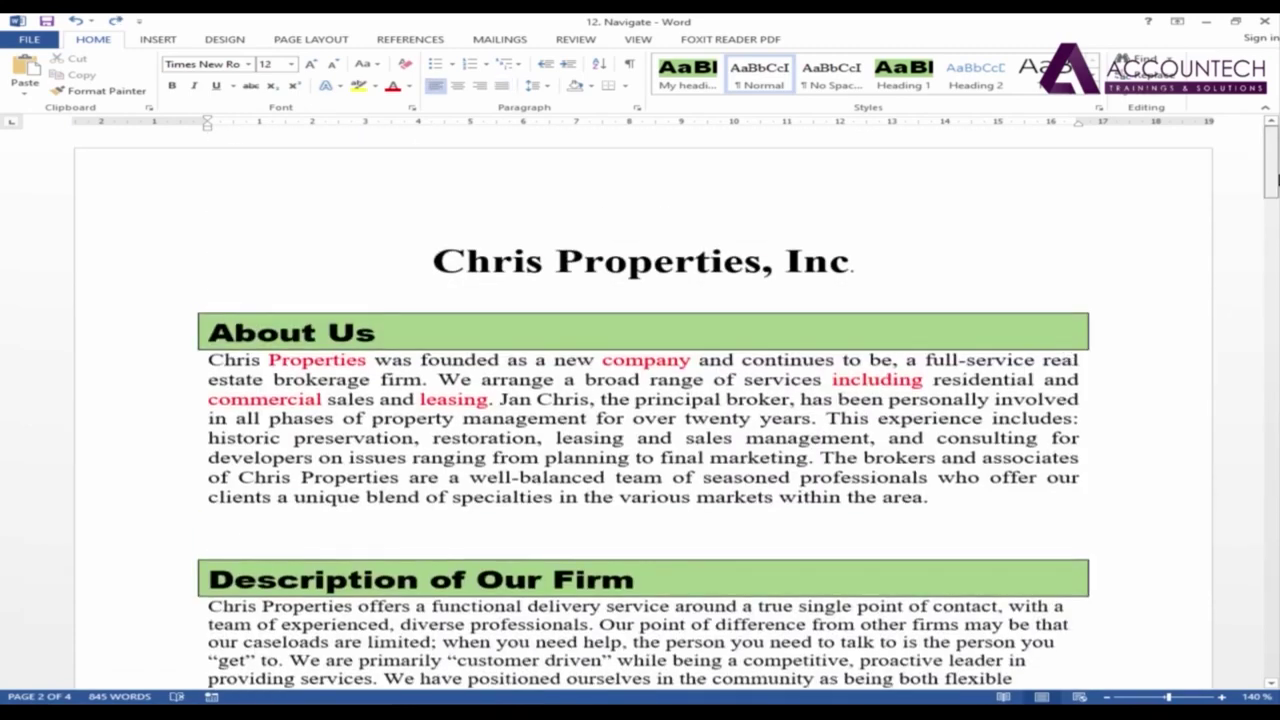
- Show the Navigation pane and jump between the listed section headings, ending at "Description of Our Firm"
left_click(644, 42)
left_click(262, 90)
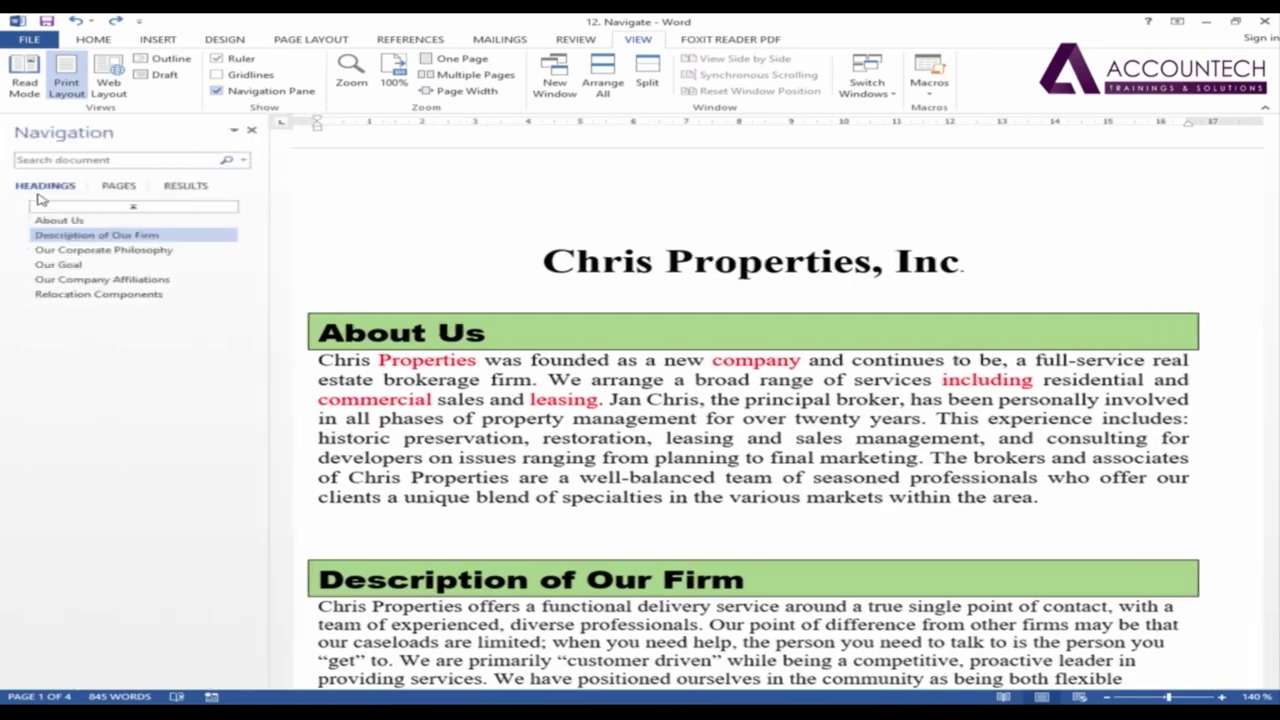
left_click(100, 249)
left_click(100, 279)
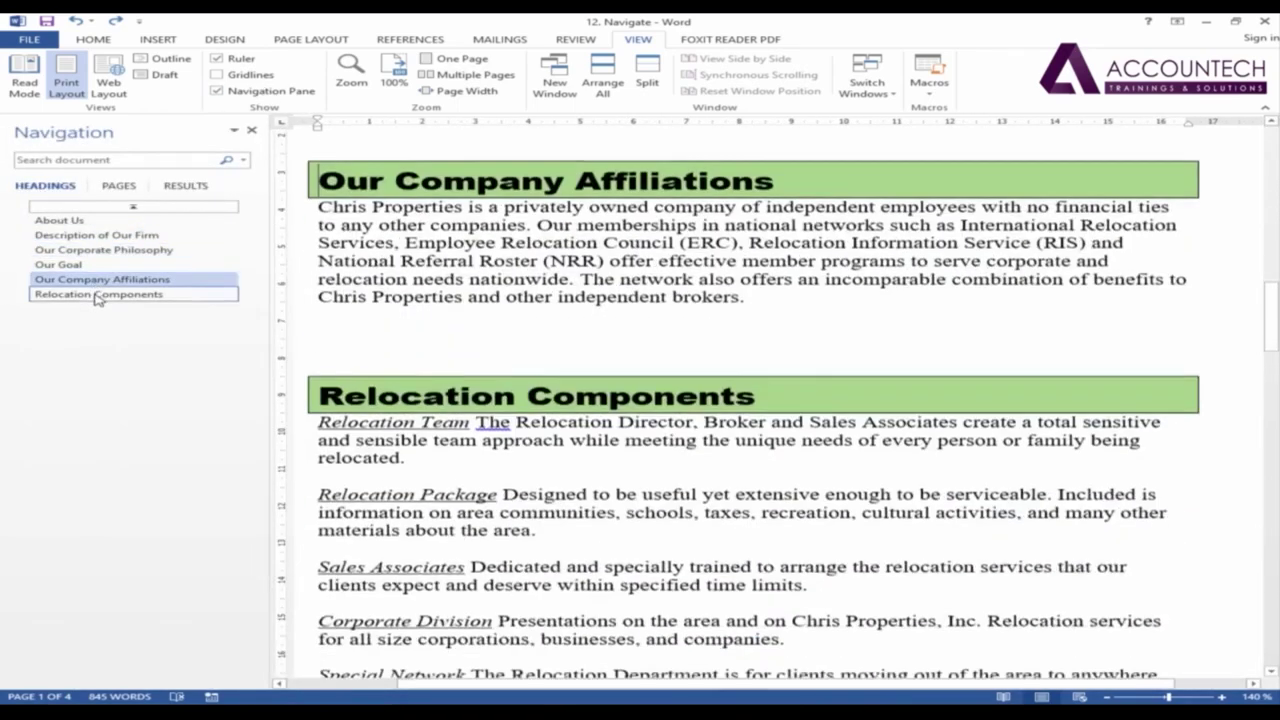
left_click(97, 296)
left_click(60, 264)
left_click(80, 249)
left_click(88, 266)
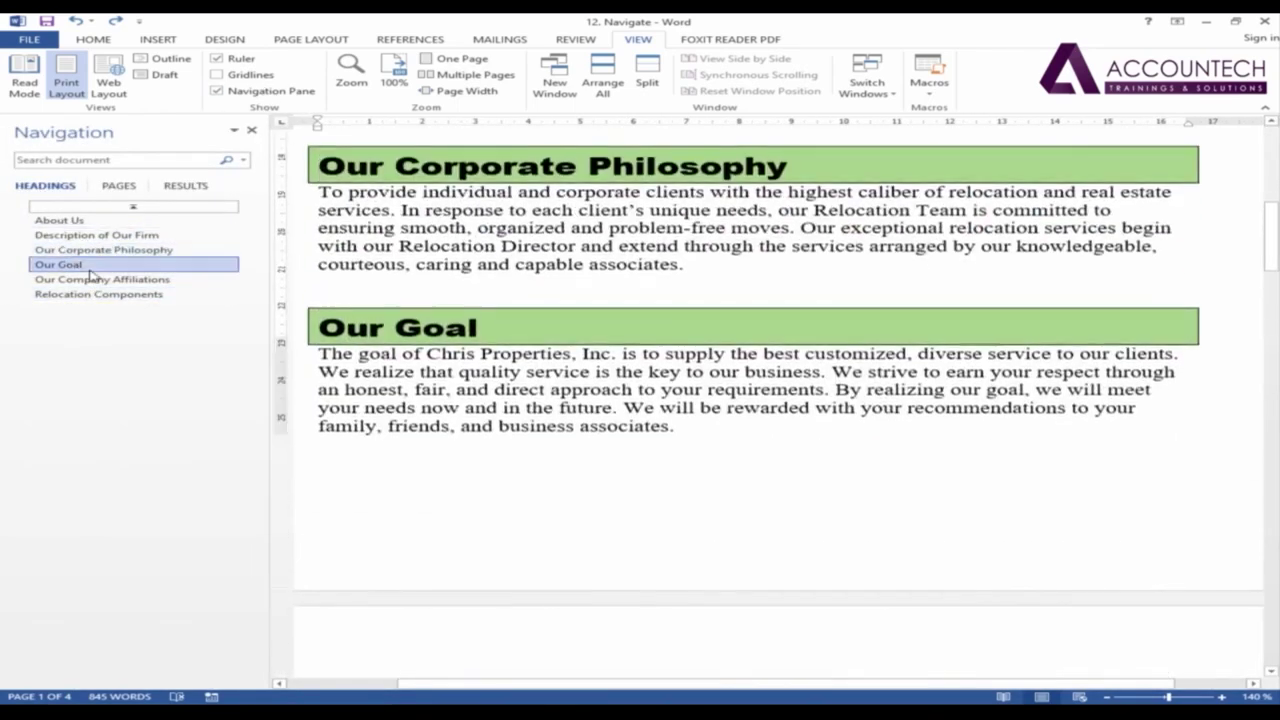
left_click(95, 293)
left_click(100, 234)
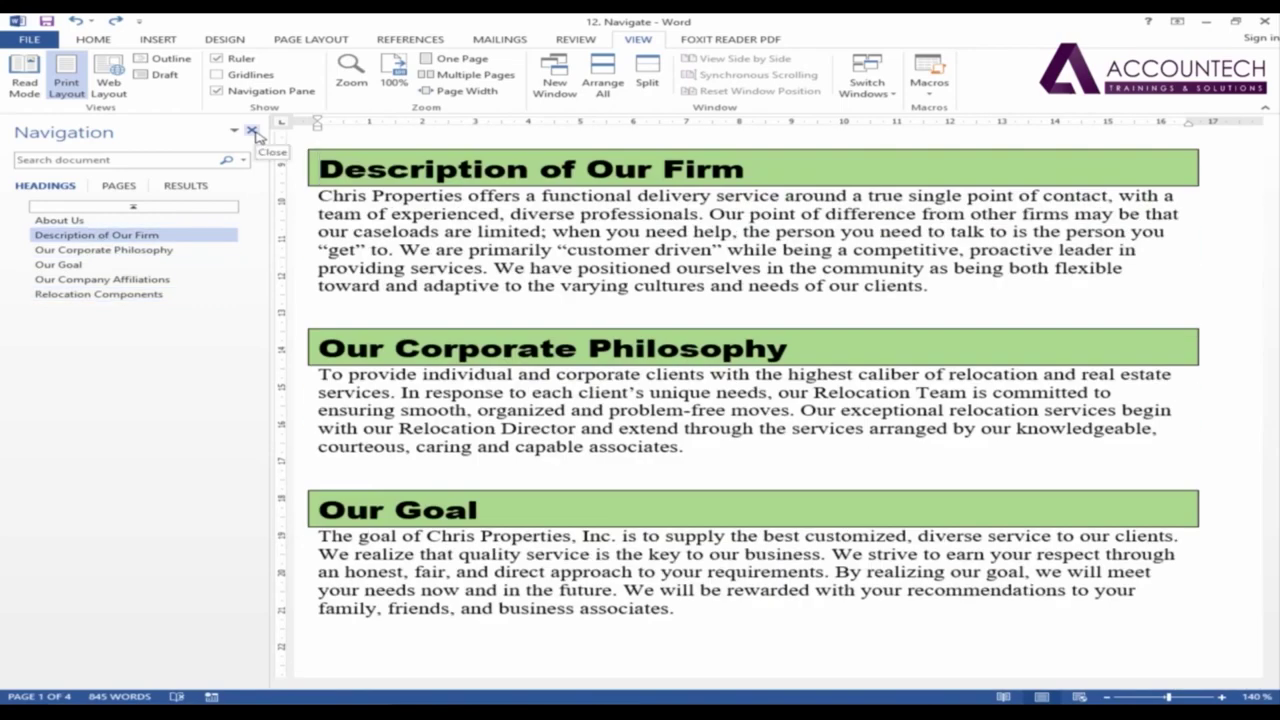